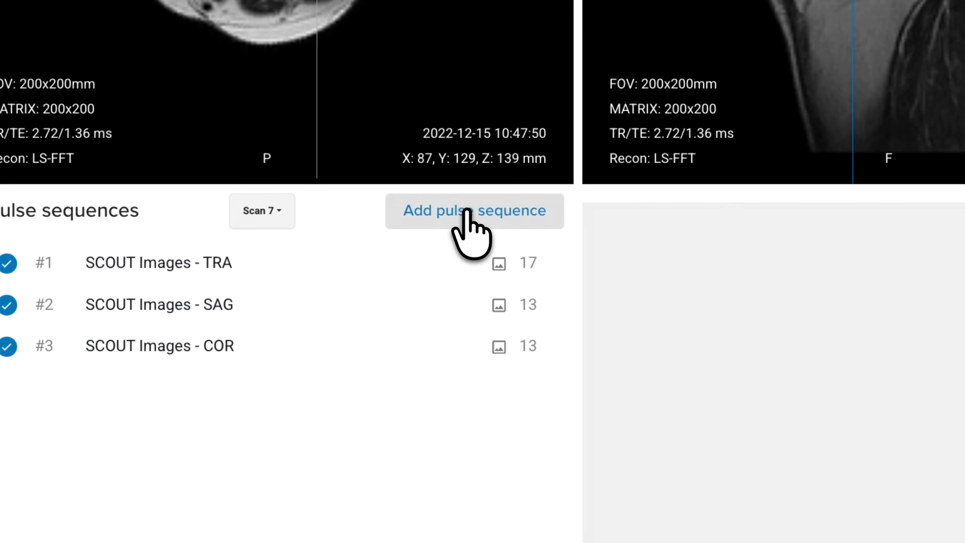
Open the pulse sequence library and explore the Knee protocol among the lower-extremity standard protocols, deselecting Ax PD FS, Sag PD FS and Cor PD FS
click(461, 210)
click(249, 98)
click(90, 237)
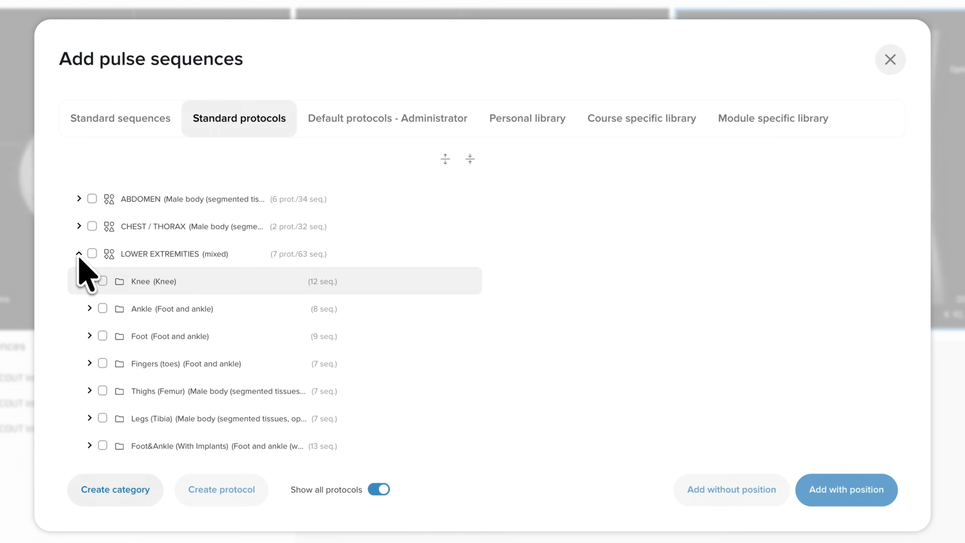
click(101, 281)
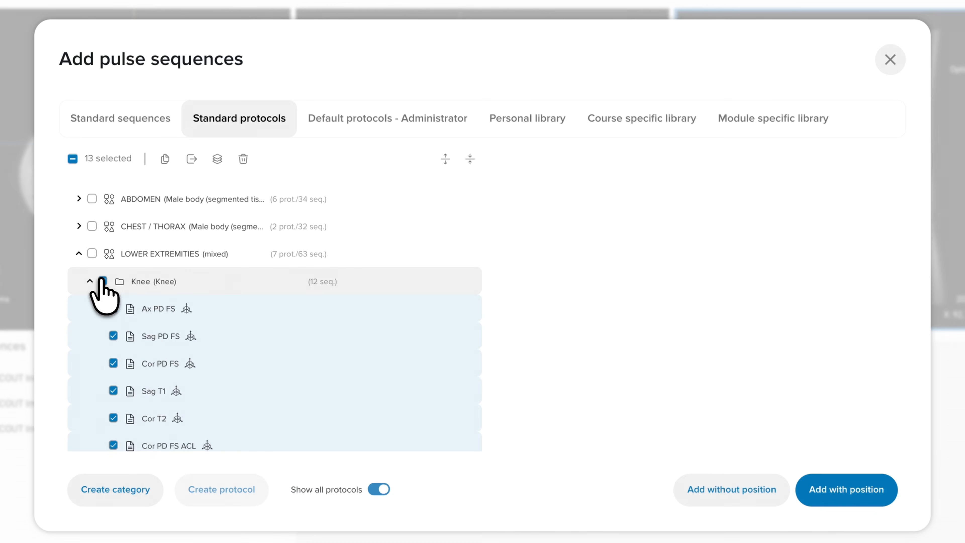
click(113, 308)
click(113, 336)
click(113, 364)
scroll(117, 376, down, 1)
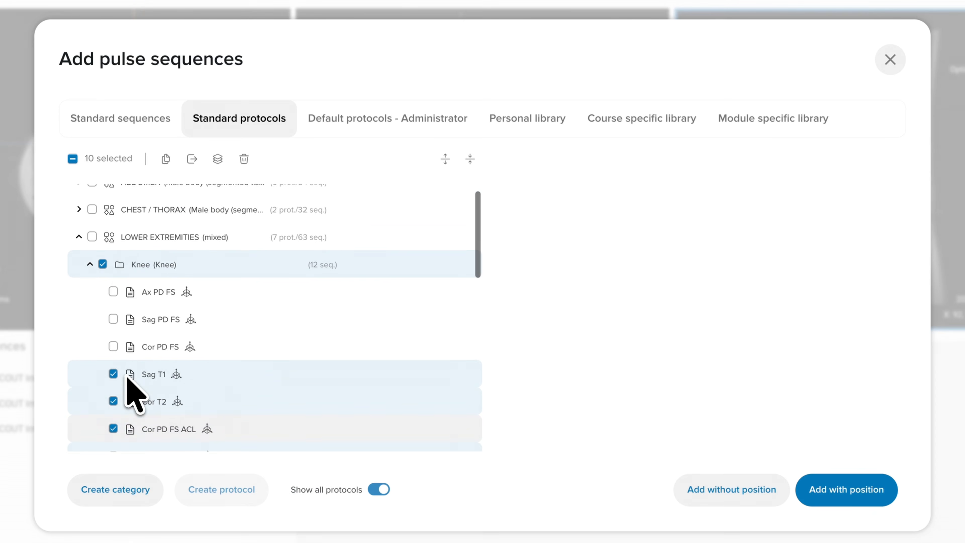
scroll(133, 391, up, 1)
Add a 2D Turbo Spin Echo (TSE) from the standard sequences to the scan list and close the sequence library
click(101, 120)
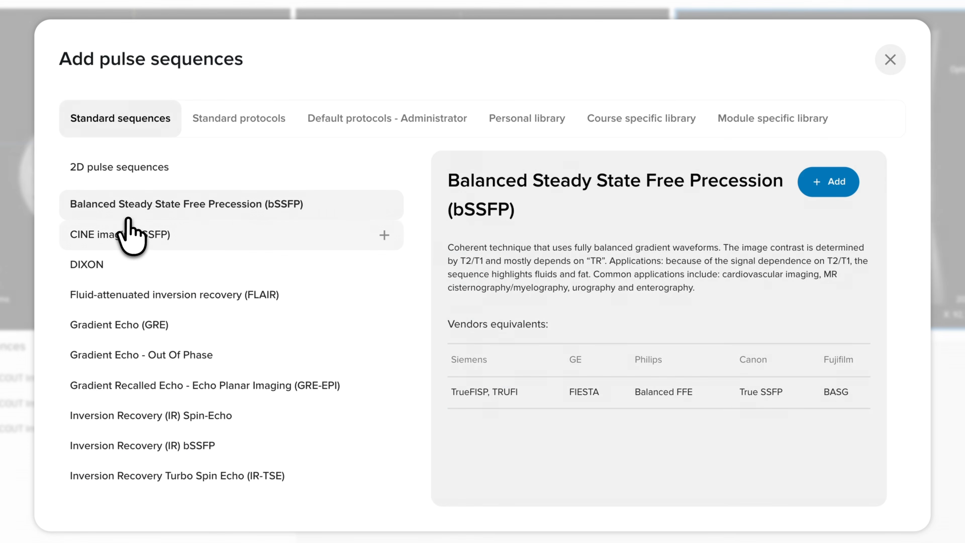
scroll(129, 230, down, 9)
scroll(129, 233, down, 5)
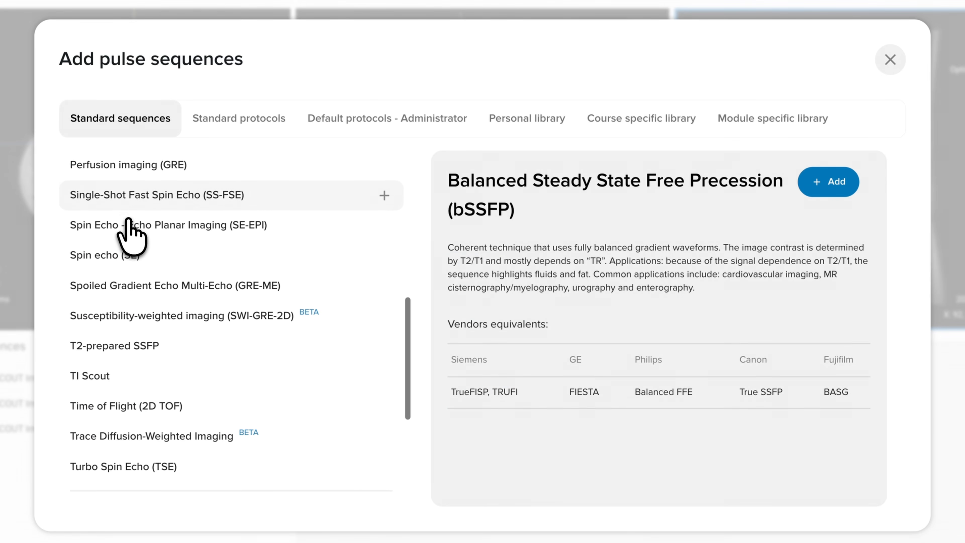
click(116, 350)
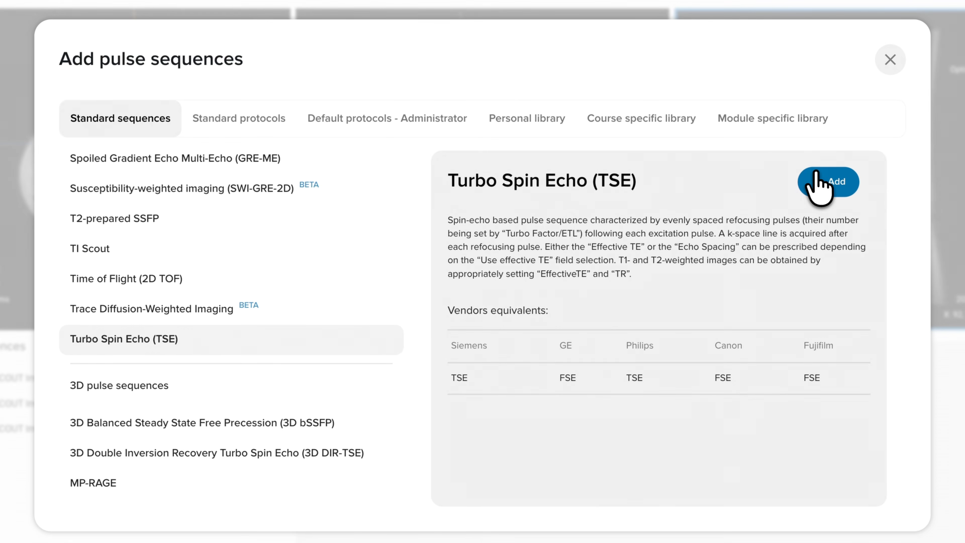
click(826, 178)
click(890, 60)
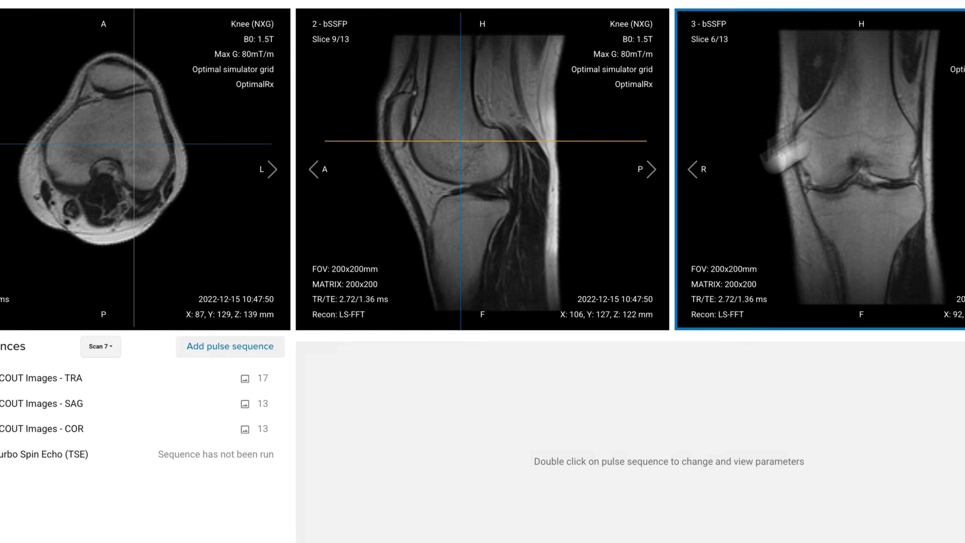
Open the new Turbo Spin Echo's parameters and set its field of view to 150 mm in both read and phase directions
double_click(224, 454)
click(288, 333)
key(BackSpace)
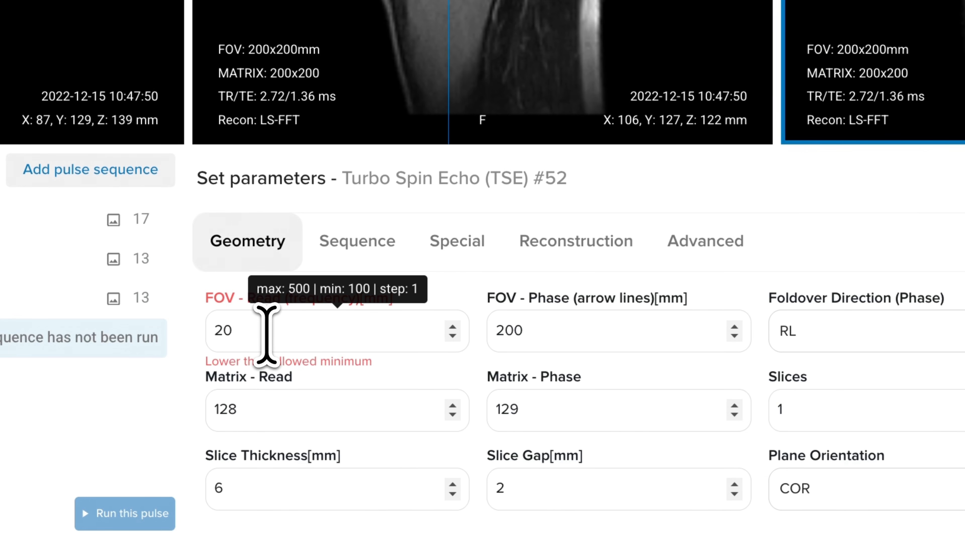
click(534, 332)
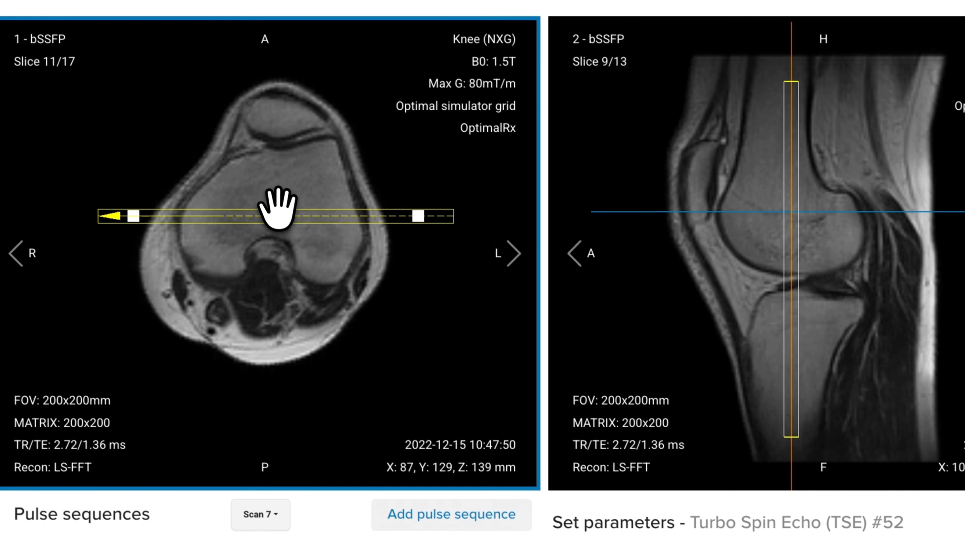
Shift the planned slice posteriorly on the transverse scout image and change its plane orientation to transverse (TRA)
drag(277, 211, 277, 238)
right_click(269, 229)
click(280, 260)
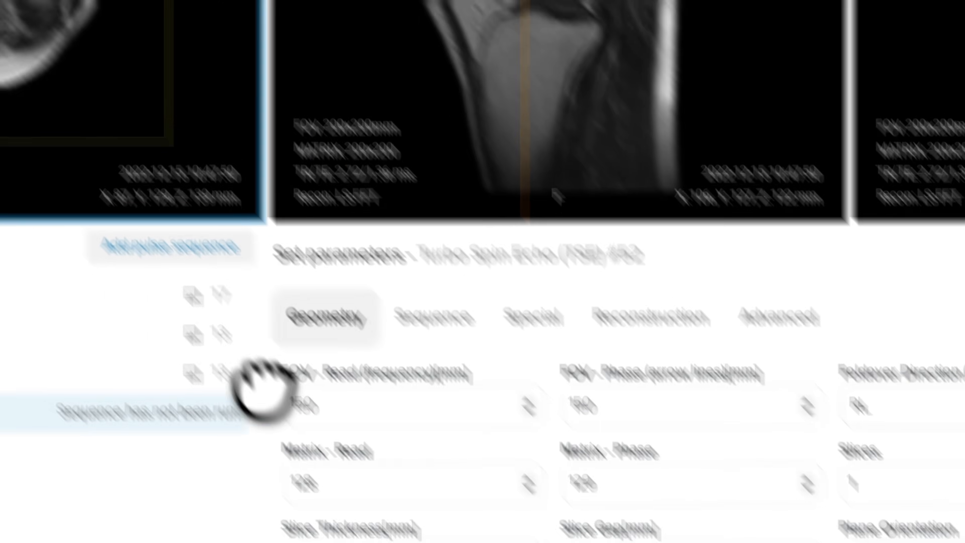
Set the Turbo Spin Echo's read and phase matrix to 100 each
click(257, 401)
key(BackSpace)
key(BackSpace)
text(00)
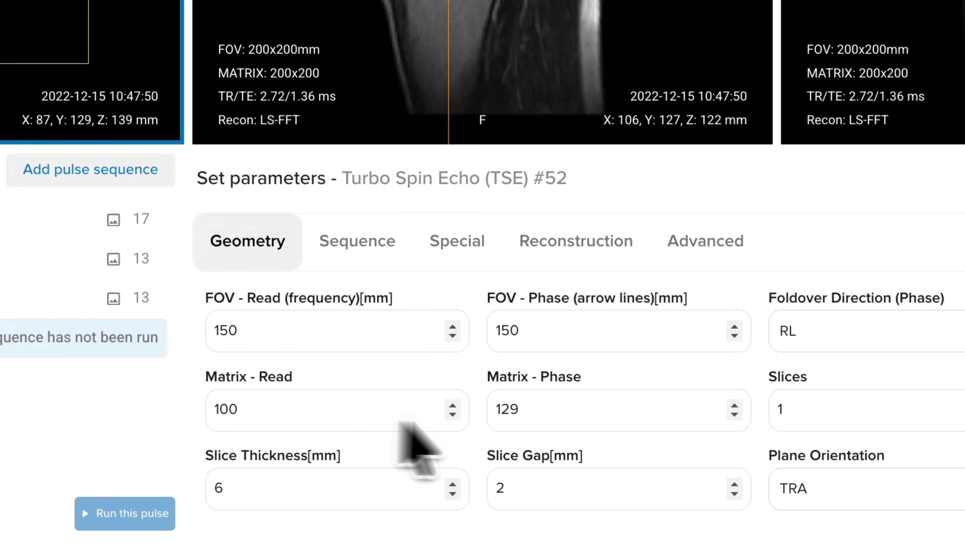
click(524, 421)
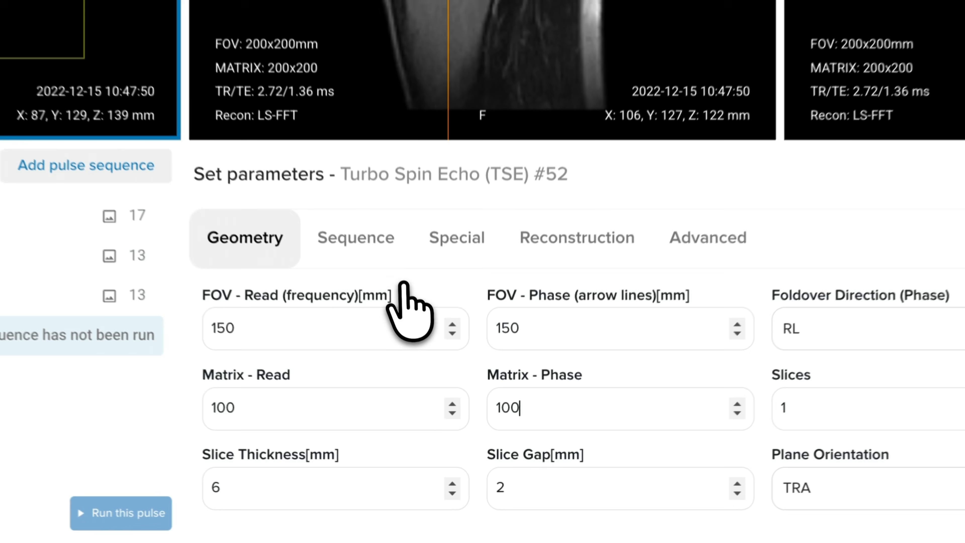
Set the sequence's effective TE to 15 ms and TR to 650 ms, save the parameters and run the scan
click(358, 241)
click(328, 337)
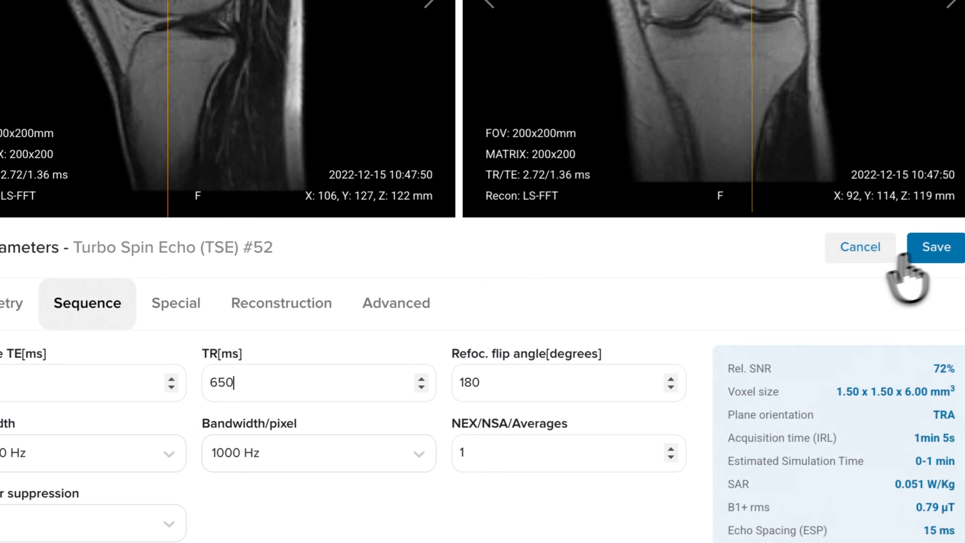
click(924, 250)
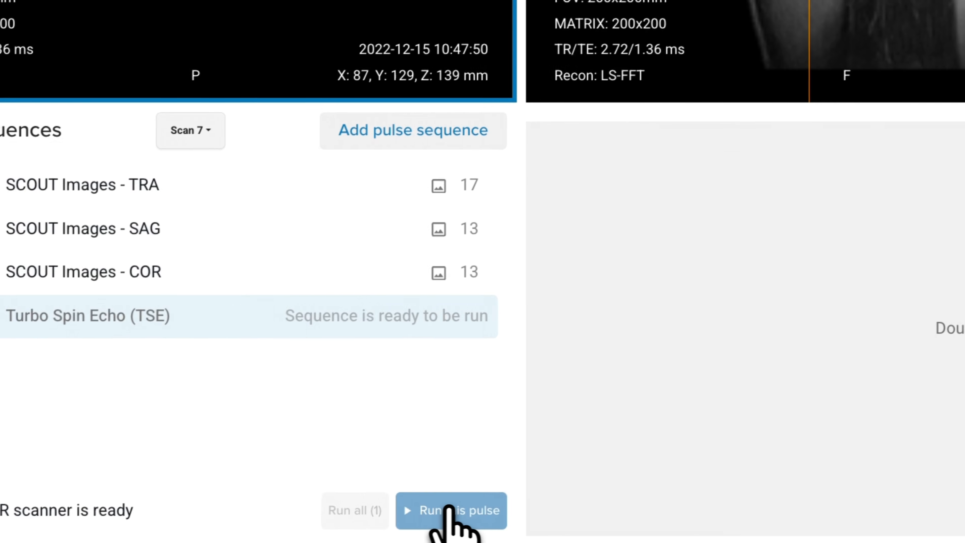
click(189, 529)
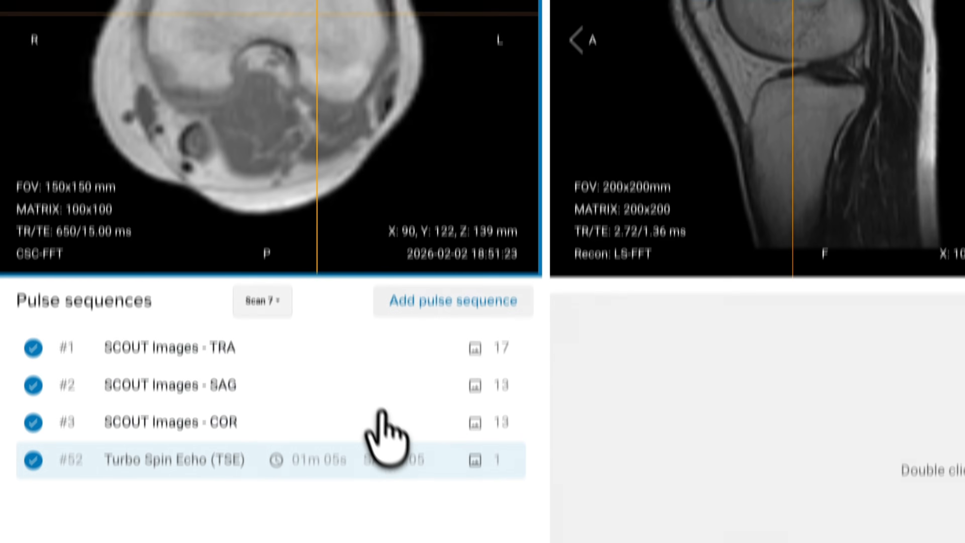
Clone the Turbo Spin Echo sequence with the 100 x 100 matrix and open the copy's parameters
right_click(405, 419)
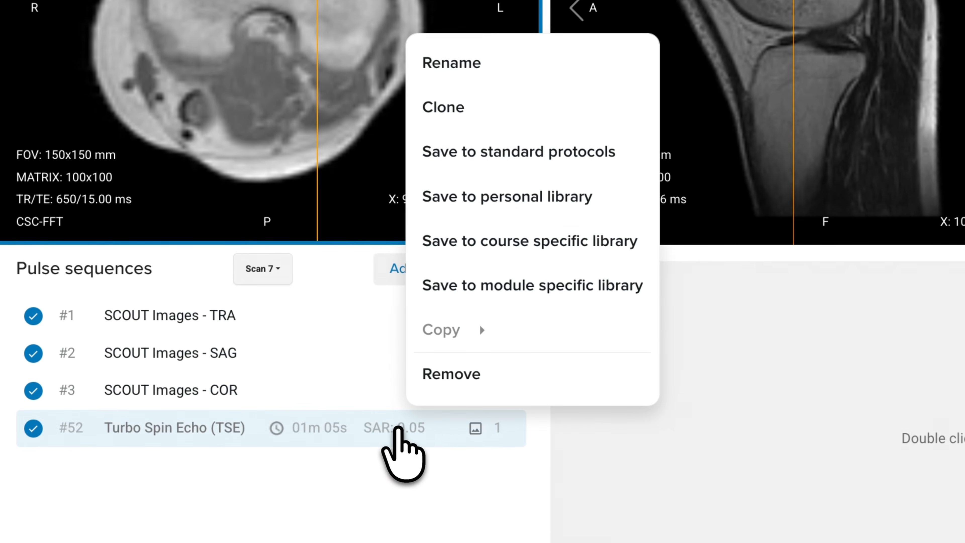
click(454, 109)
click(401, 478)
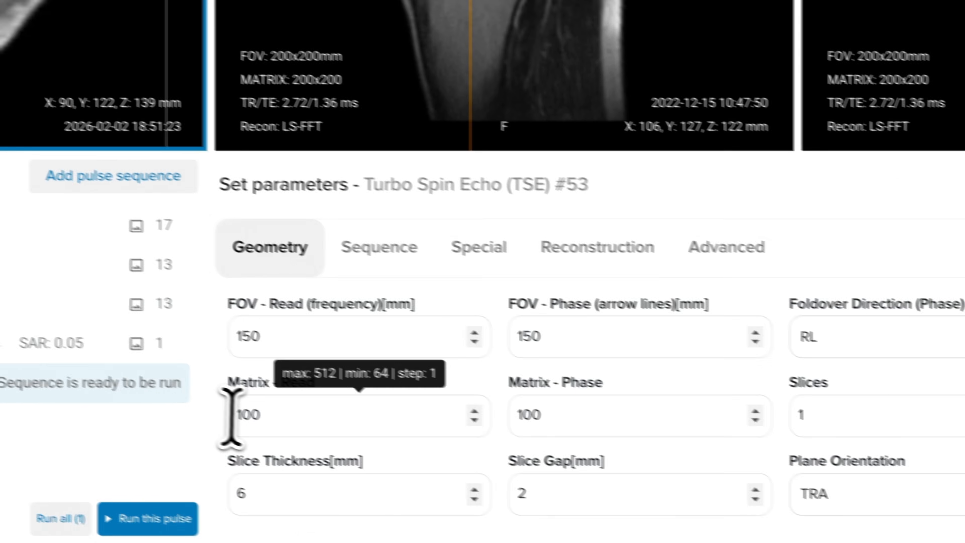
Set the cloned sequence's read and phase matrix to 200 each, save the parameters and run the scan
drag(233, 419, 265, 423)
text(2)
double_click(549, 403)
text(1)
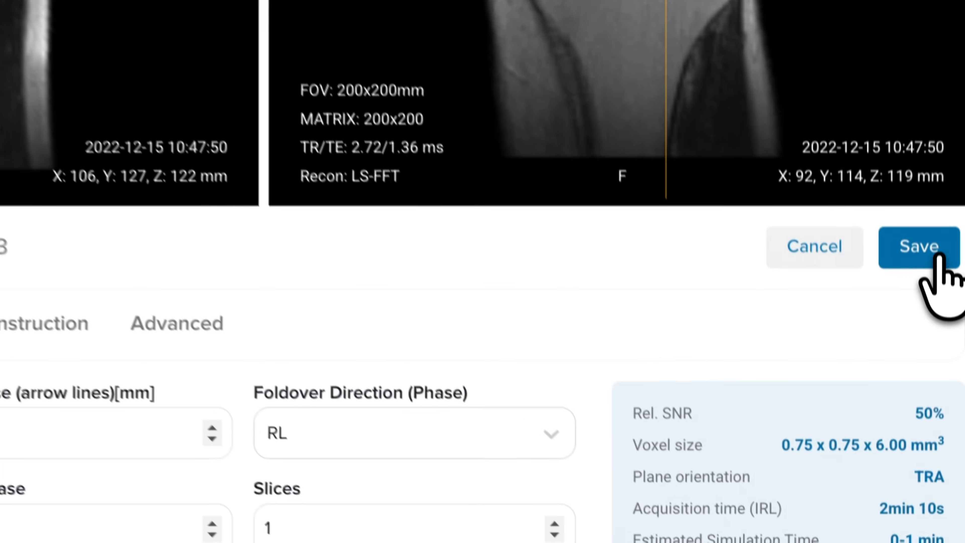
click(908, 17)
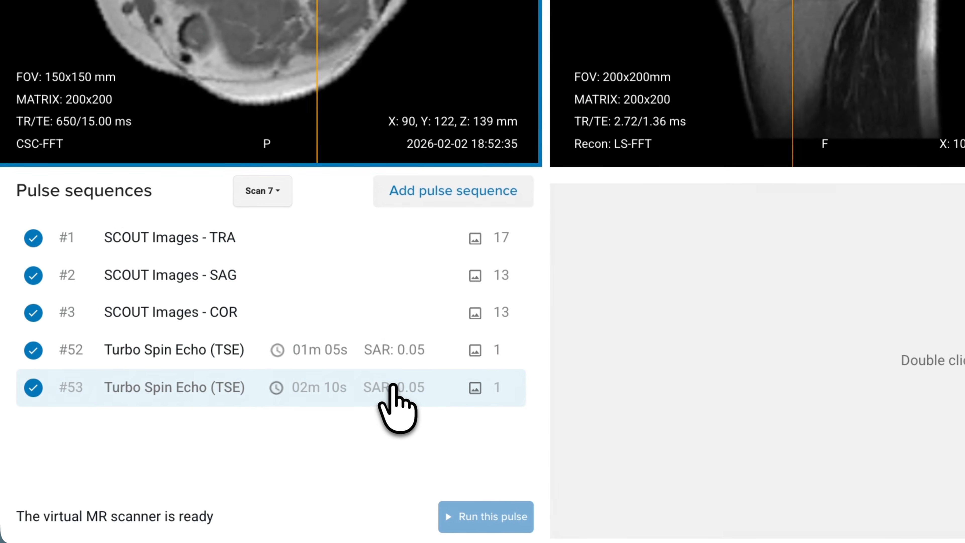
Clone the Turbo Spin Echo sequence with the 200 x 200 matrix and open the copy's parameters
right_click(393, 387)
click(463, 72)
click(395, 418)
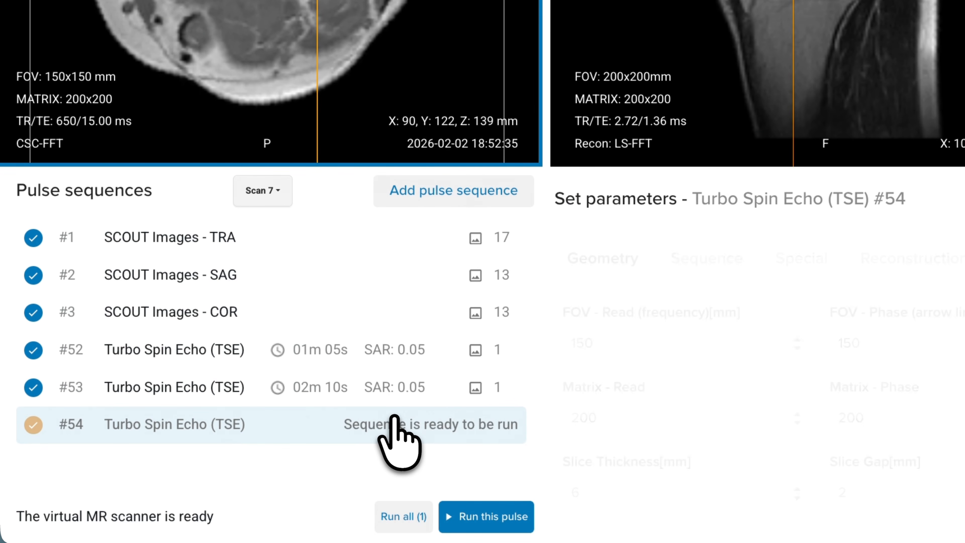
Set the clone's read and phase matrix to 300 each and its slice thickness to 2.5 mm, save and run the scan
click(736, 418)
key(BackSpace)
key(BackSpace)
key(BackSpace)
text(300)
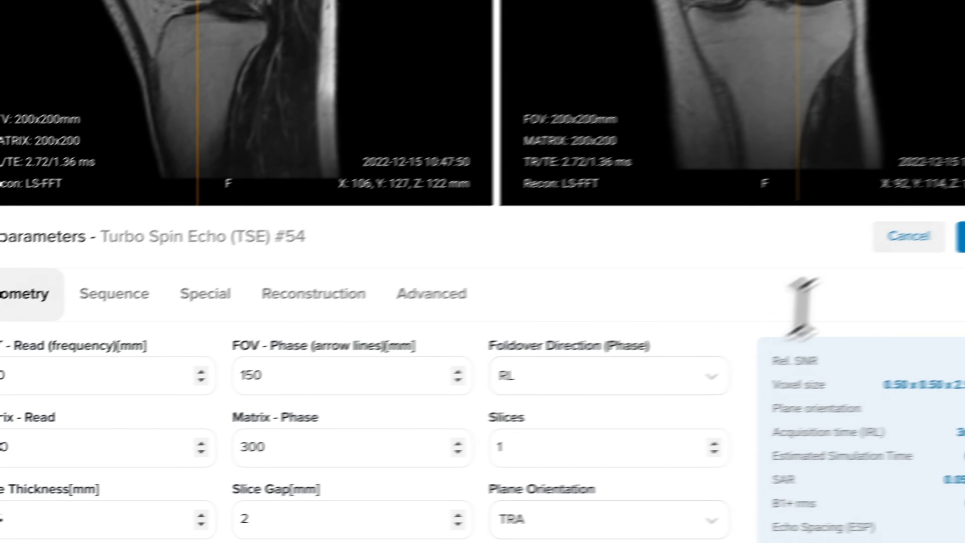
click(923, 254)
click(143, 518)
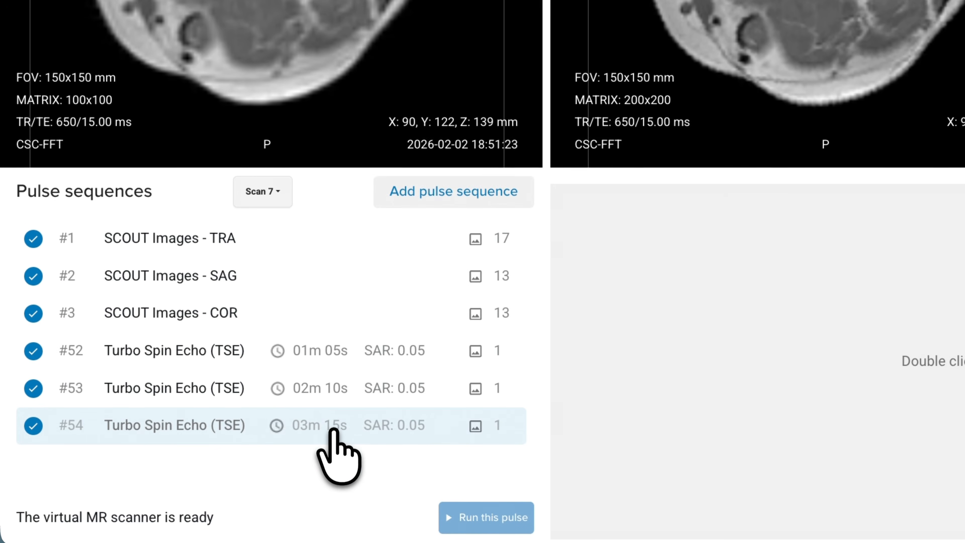
Clone the Turbo Spin Echo sequence with the 300 x 300 matrix and open the copy's parameters
right_click(325, 438)
click(436, 106)
double_click(355, 479)
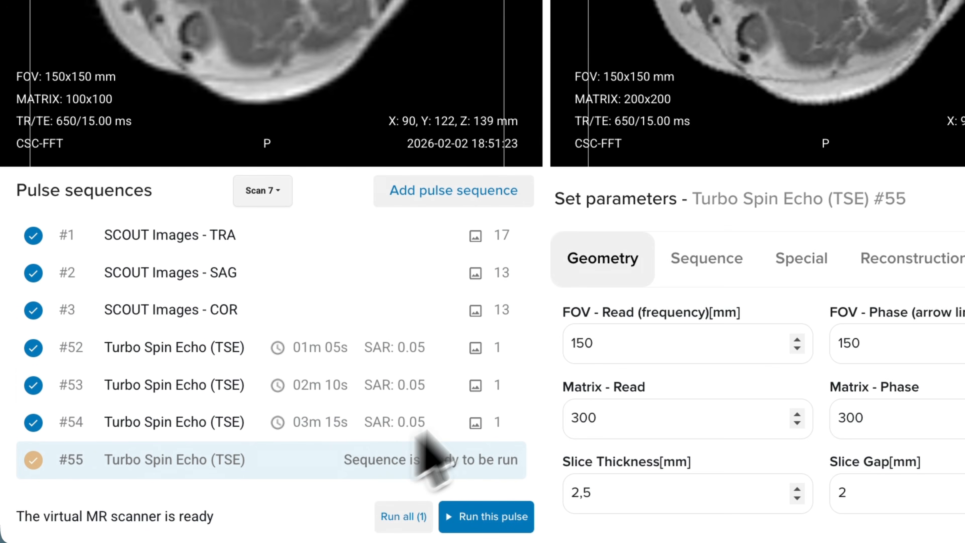
Set the clone's effective TE to 140 ms and TR to 3500 ms, save the parameters and run the scan
click(707, 247)
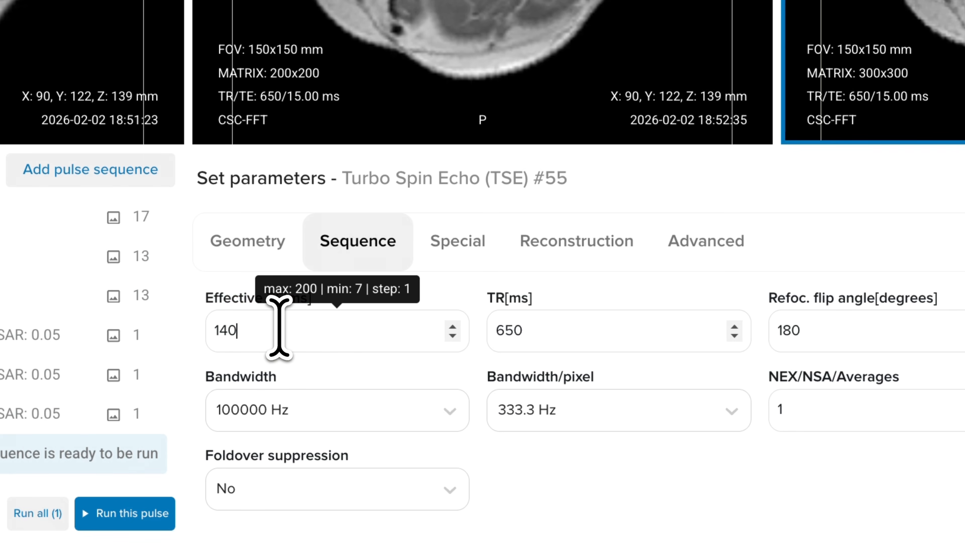
click(536, 330)
key(BackSpace)
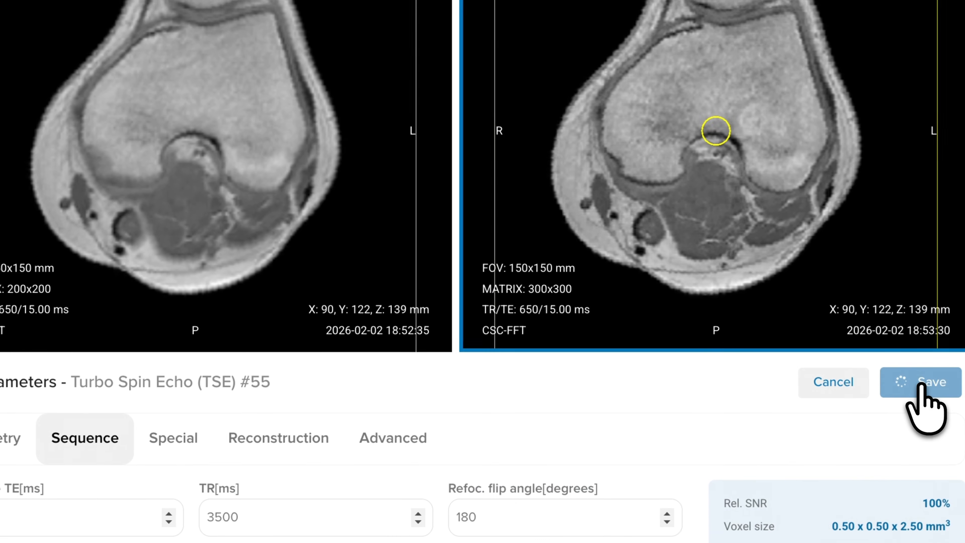
click(916, 383)
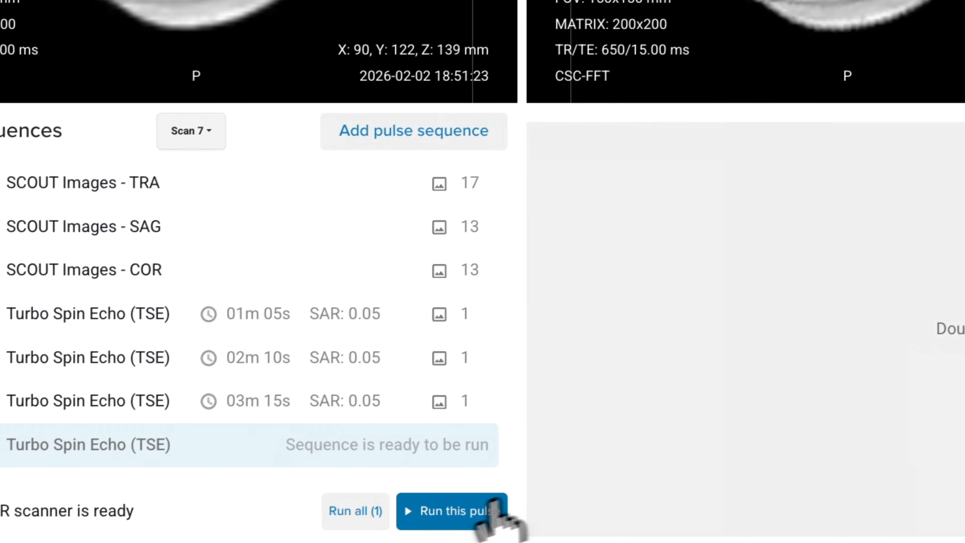
click(494, 510)
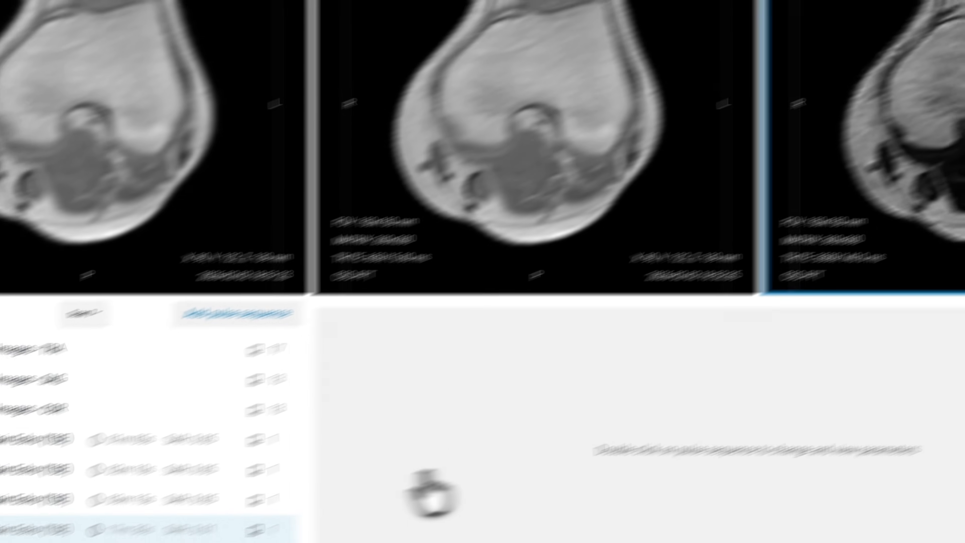
Open the special parameters of the TE 140 ms scan and examine its turbo factor, real acquisition time and estimated simulation time
double_click(315, 478)
click(594, 323)
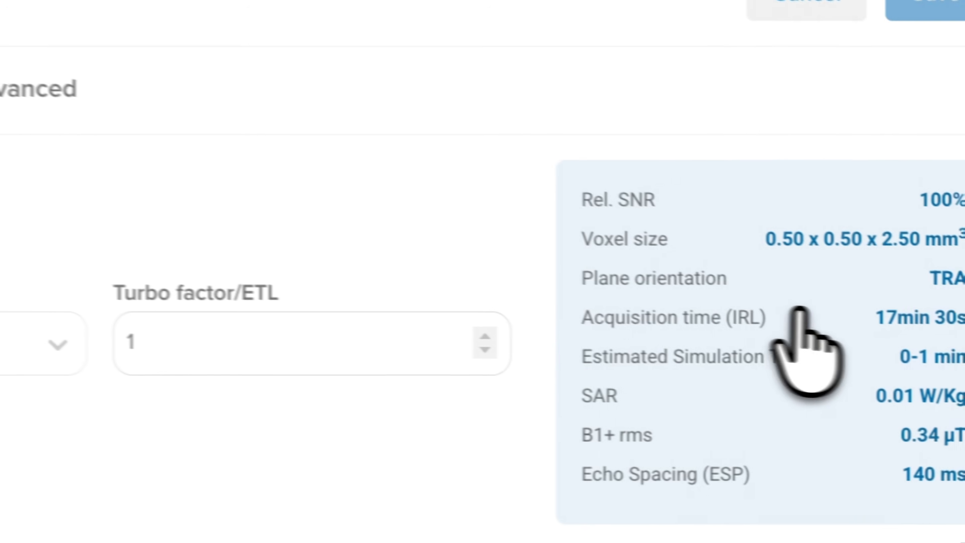
drag(866, 314, 963, 344)
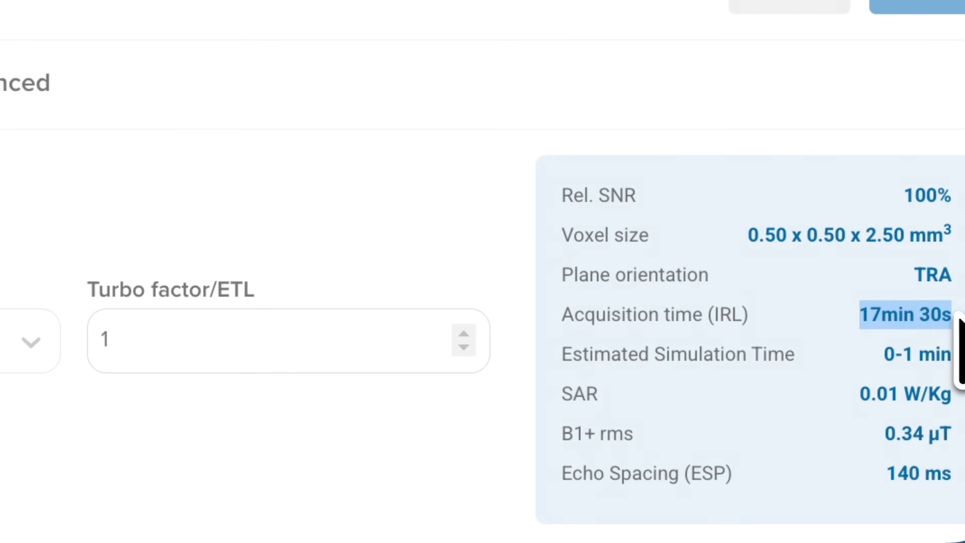
drag(876, 354, 957, 353)
click(942, 327)
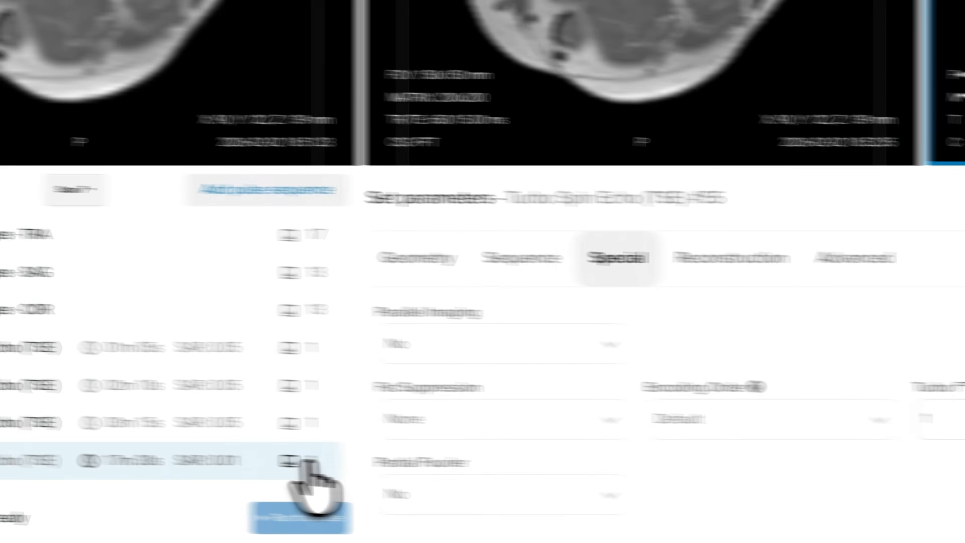
Clone the Turbo Spin Echo sequence with TR 3500 ms and TE 140 ms and open the copy's parameters
right_click(300, 472)
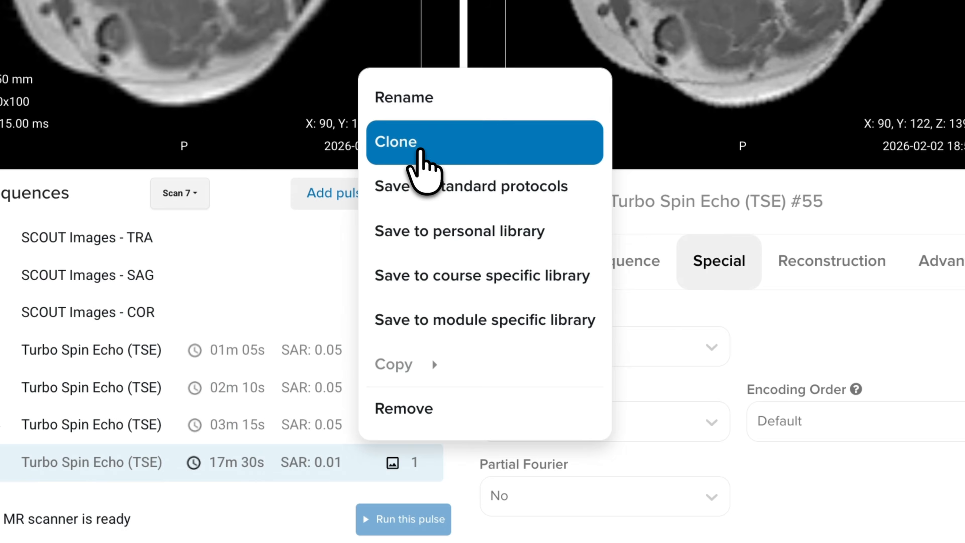
click(421, 150)
click(336, 466)
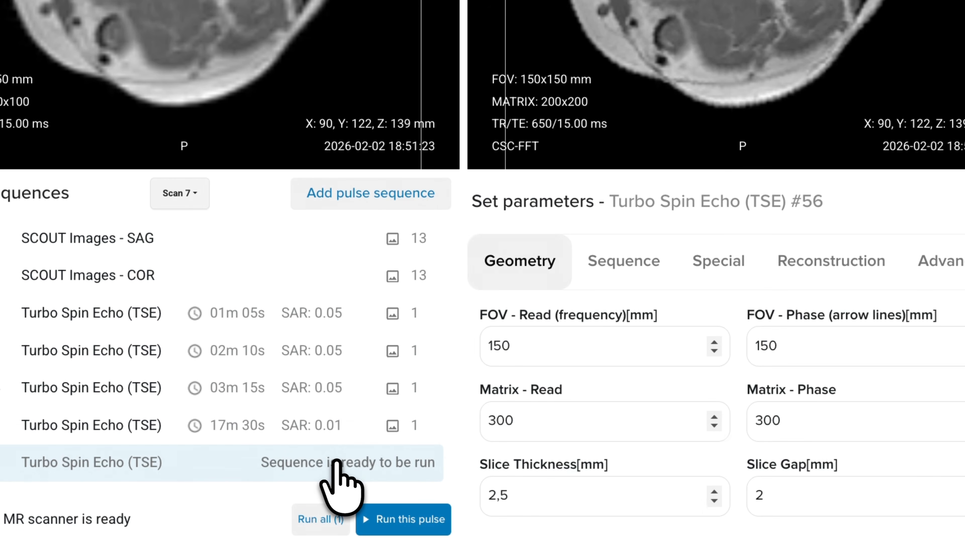
Set the clone's turbo factor/ETL to 30, check its acquisition time, and save and run the scan
click(718, 199)
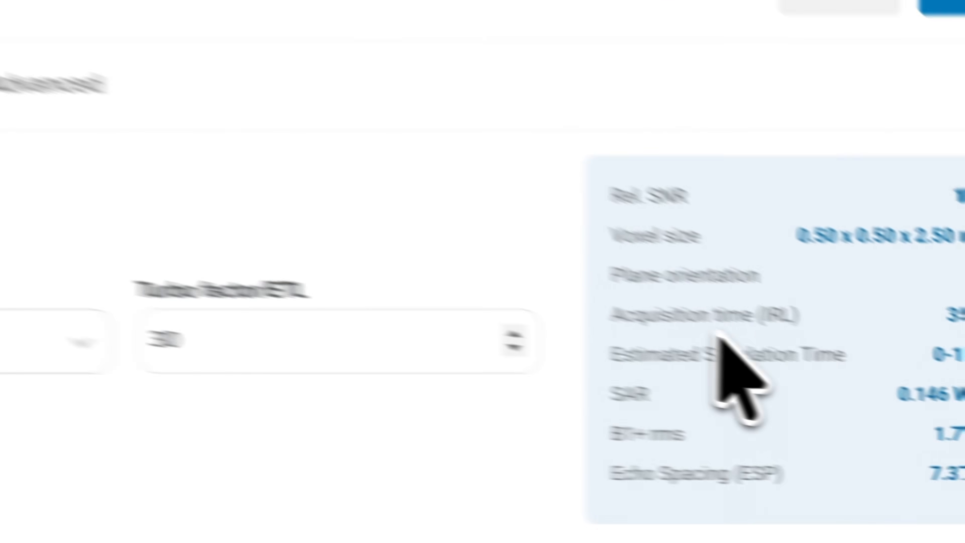
drag(873, 287, 934, 286)
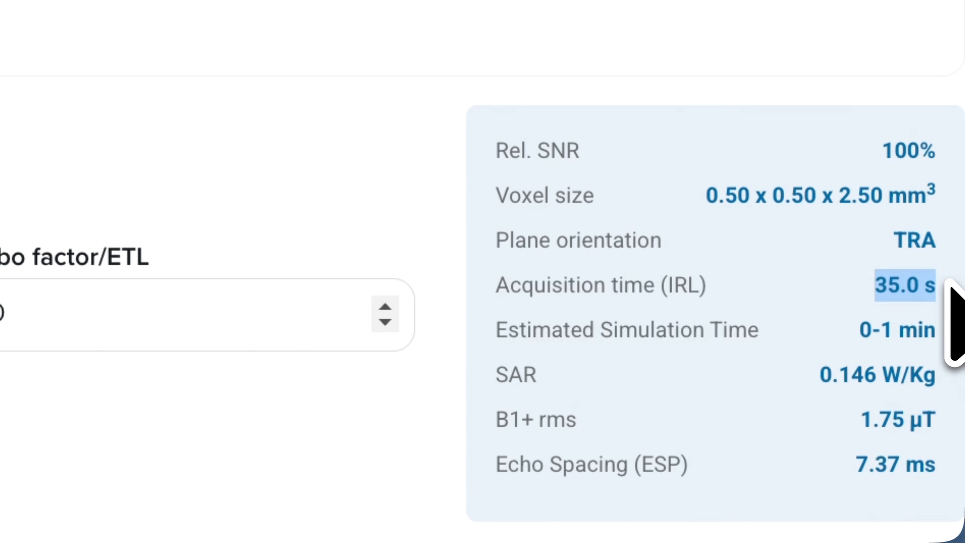
click(899, 41)
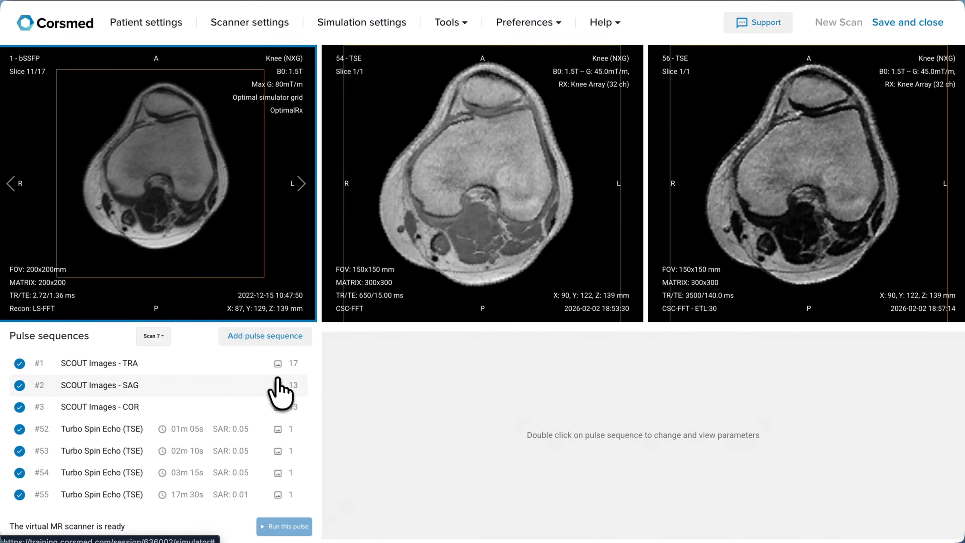
Display the sagittal and coronal scouts in the second and third viewers, and clone the Turbo Spin Echo sequence #56
drag(279, 386, 478, 190)
drag(278, 407, 797, 188)
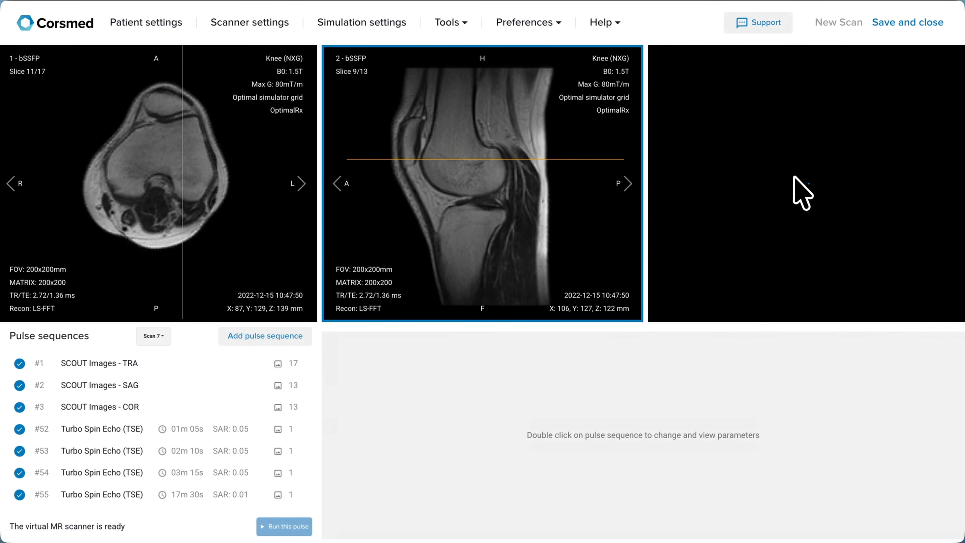
scroll(263, 504, down, 1)
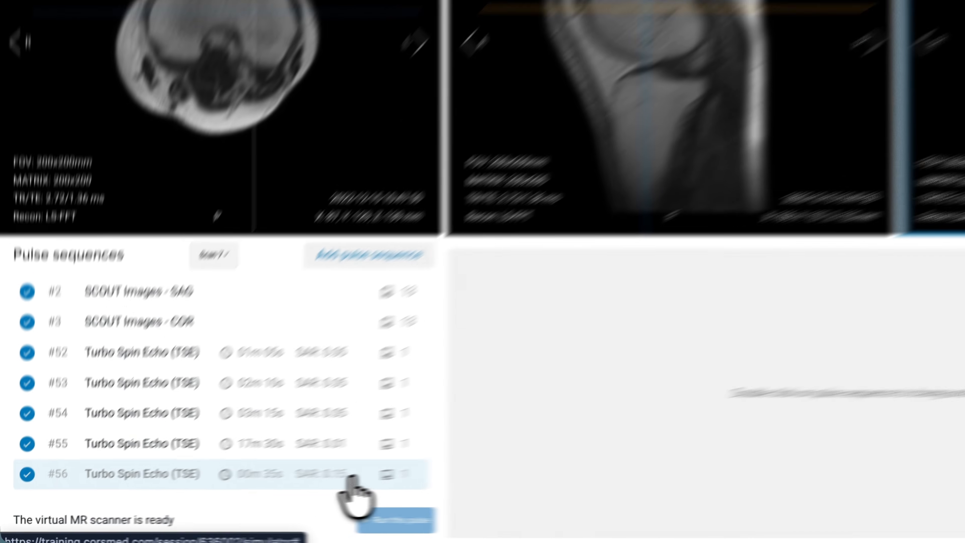
right_click(355, 472)
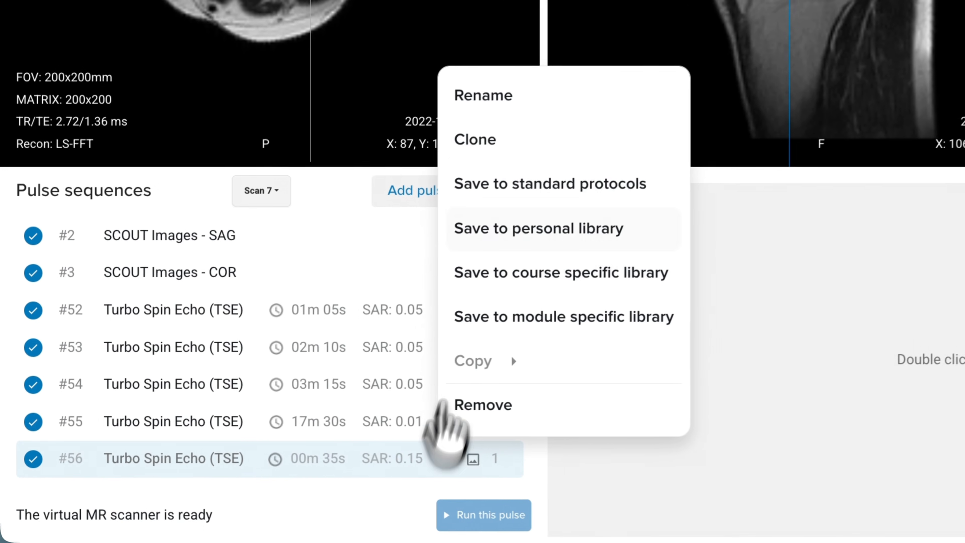
click(375, 246)
click(412, 468)
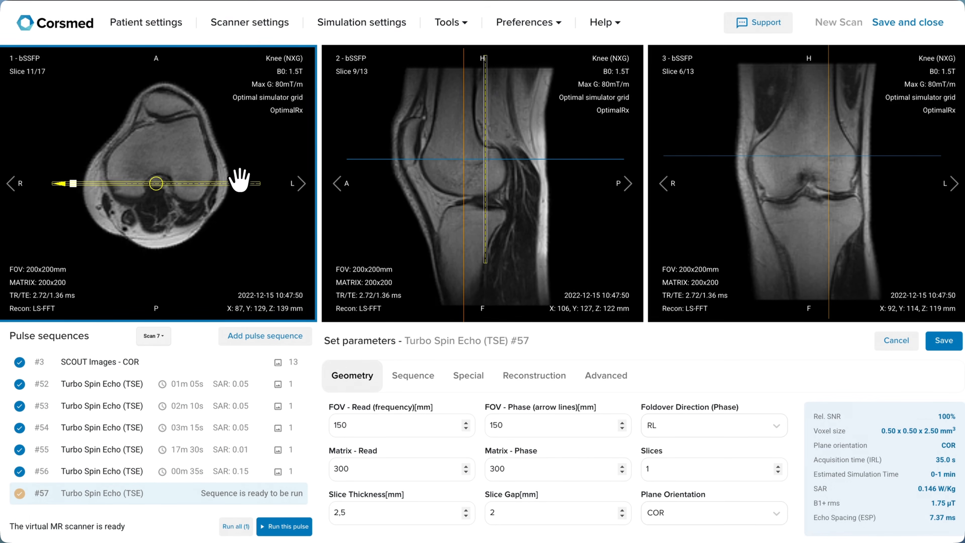
Rotate the clone's slice plane on the transverse, sagittal and coronal scouts to an oblique transverse orientation, save the parameters and run the scan
drag(240, 179, 220, 254)
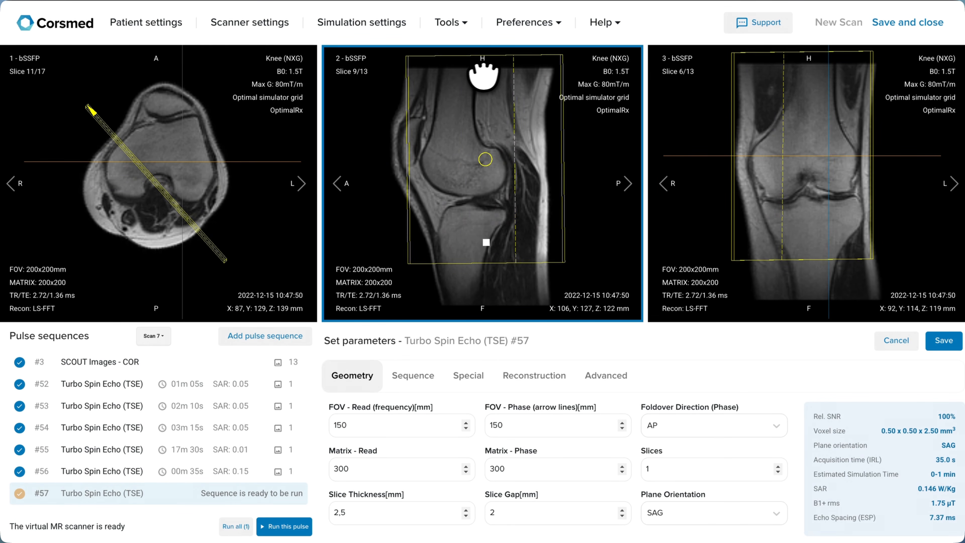
drag(485, 76, 444, 124)
click(732, 171)
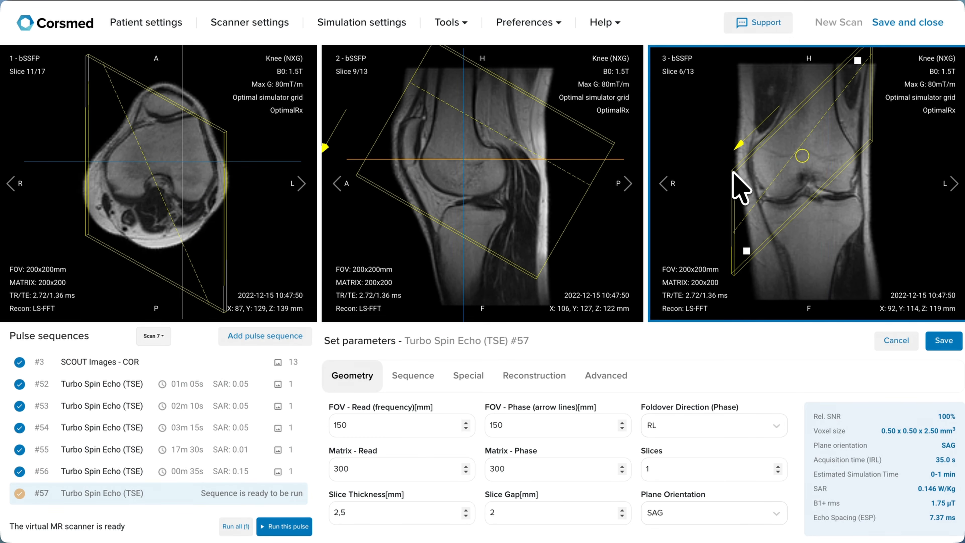
drag(746, 250, 739, 118)
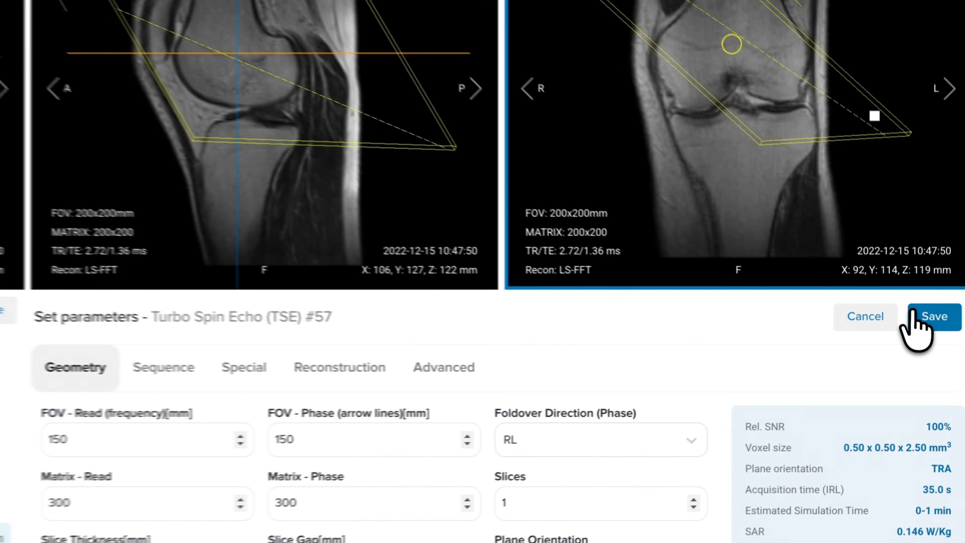
click(942, 340)
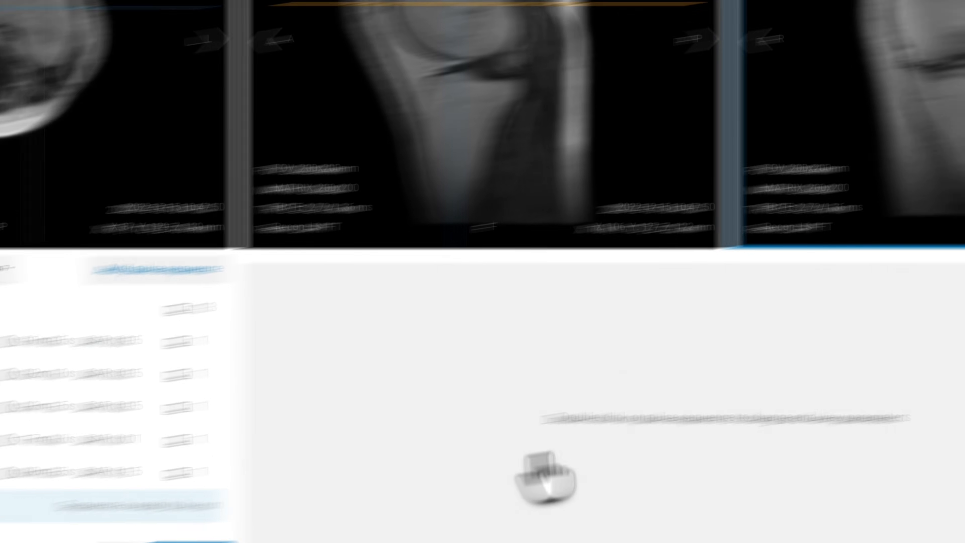
click(284, 526)
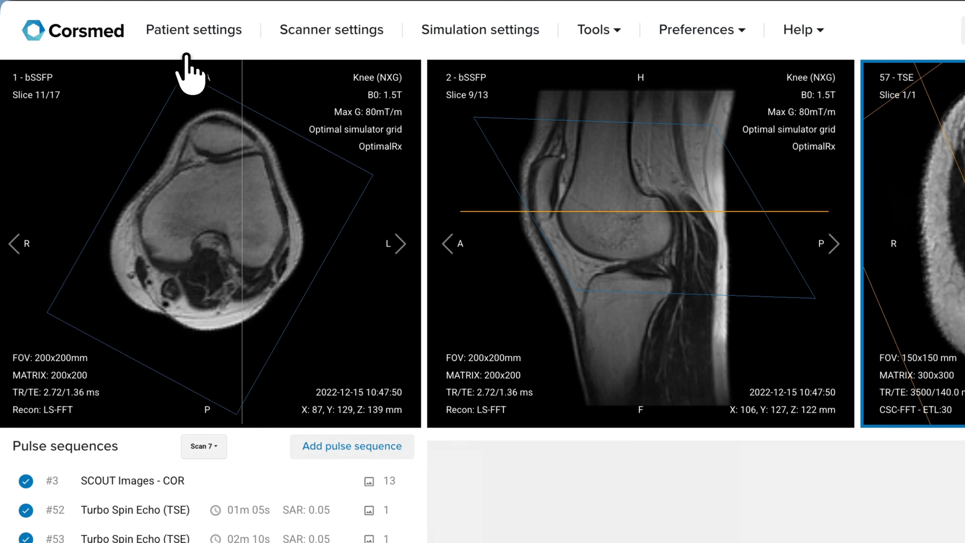
In the scanner settings, try a B0 strength of 0.25T and set it to 3T
click(186, 57)
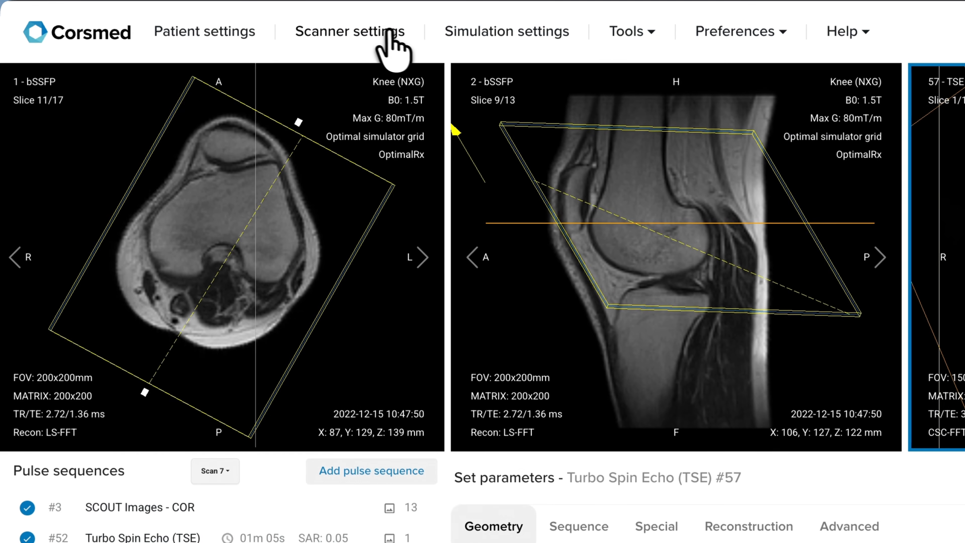
click(270, 22)
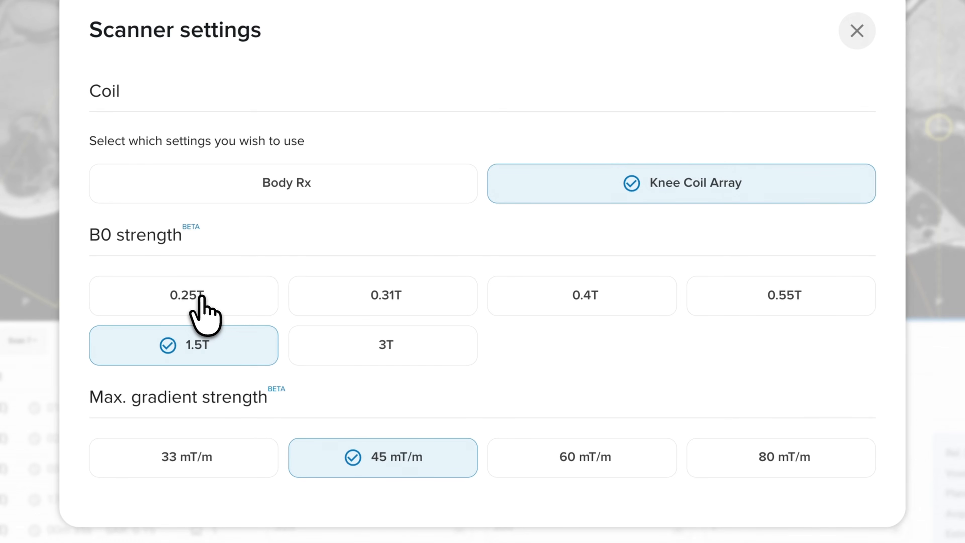
click(269, 355)
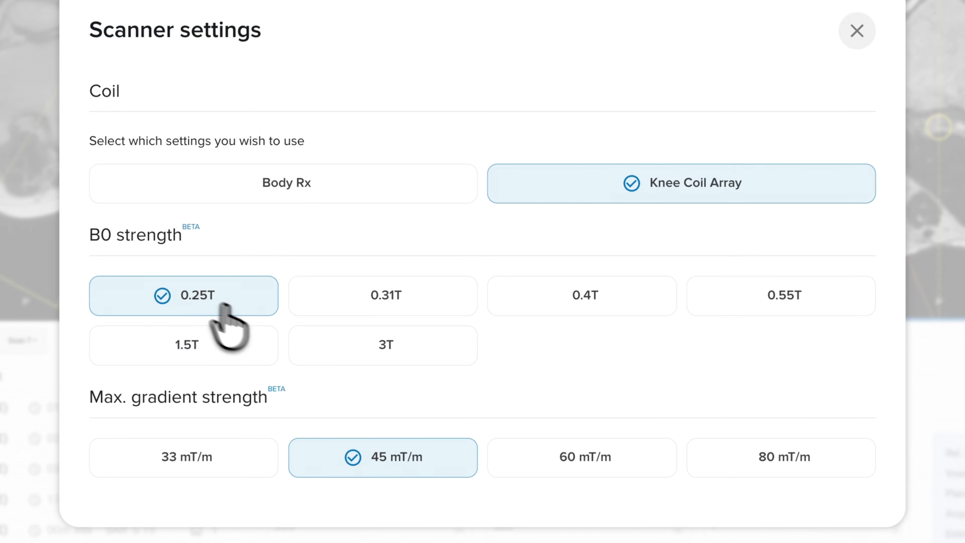
click(382, 357)
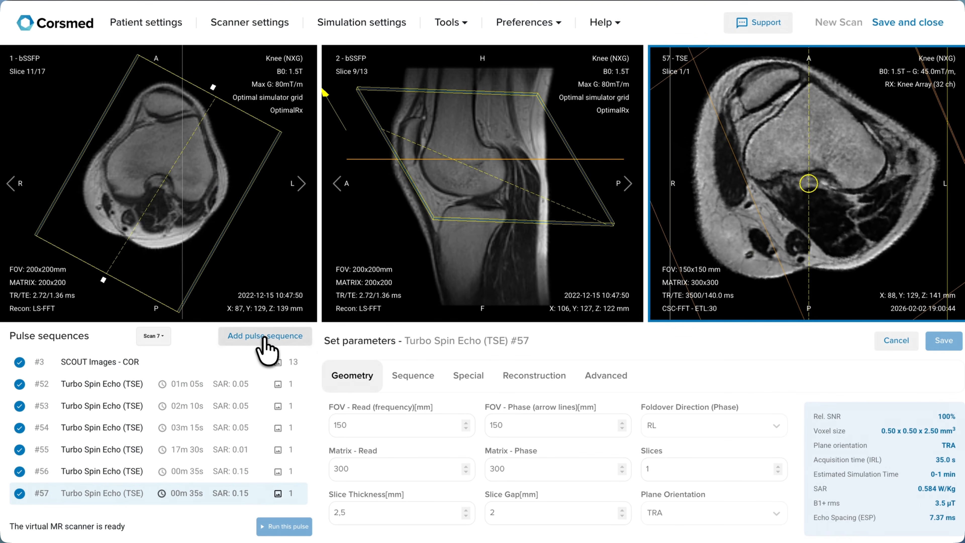
Look through the standard sequences available to add and the standard protocols, including the NEURO category
click(265, 337)
scroll(243, 206, down, 10)
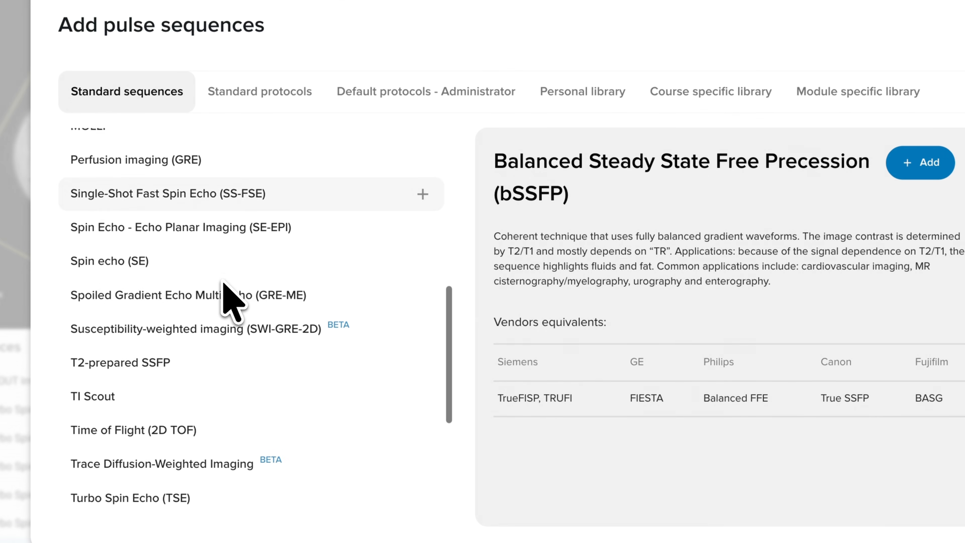
scroll(227, 298, down, 7)
click(249, 90)
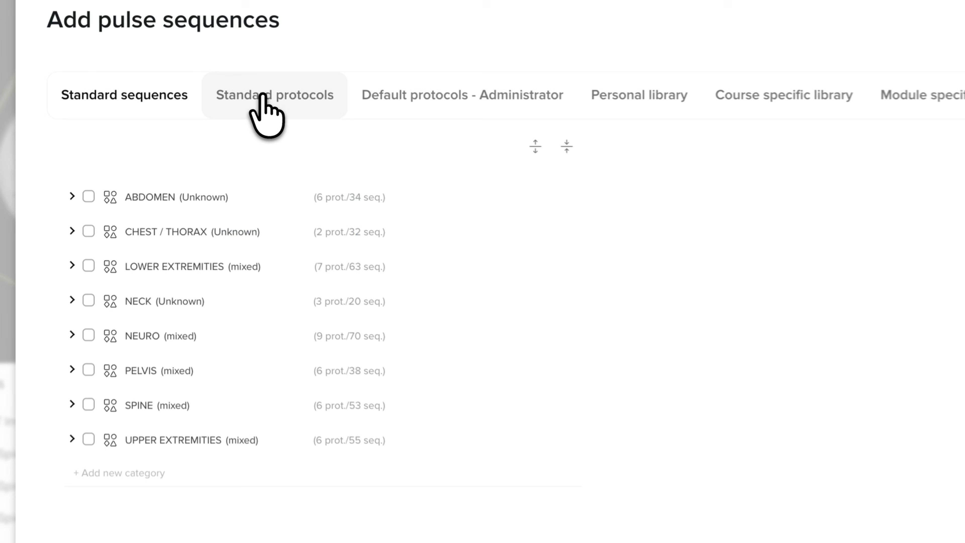
click(72, 335)
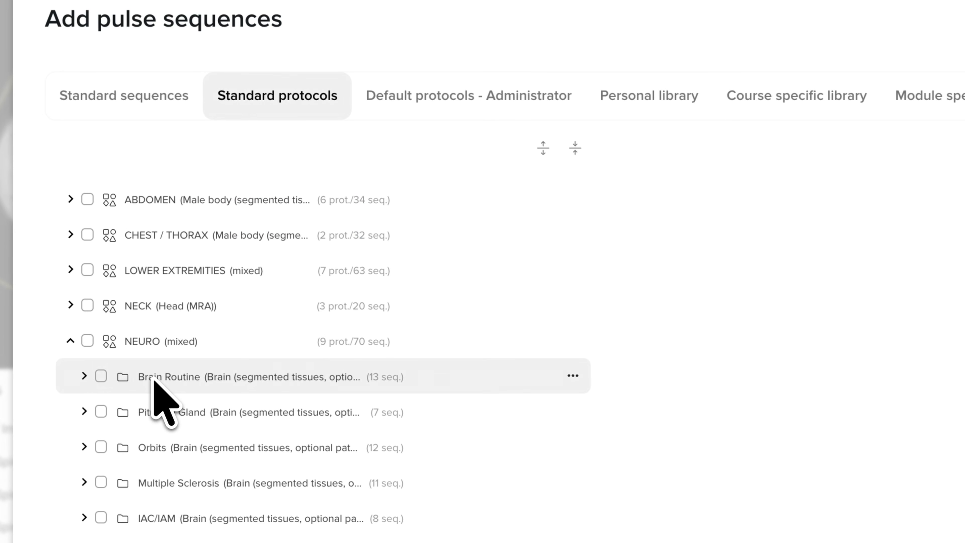
scroll(156, 381, down, 8)
click(79, 434)
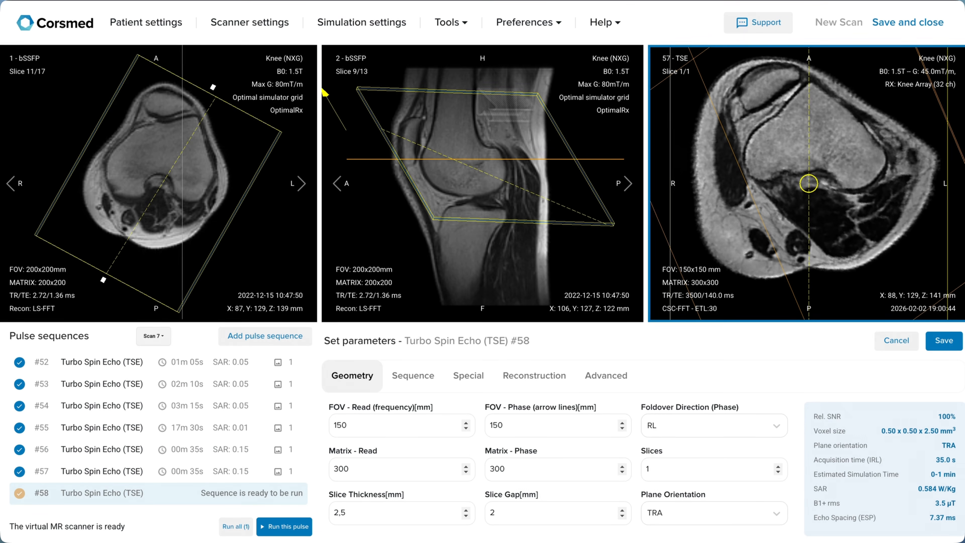
Rotate the slice plane of sequence #58 on the transverse and sagittal scouts, and set its parallel imaging to GRAPPA
drag(213, 87, 103, 168)
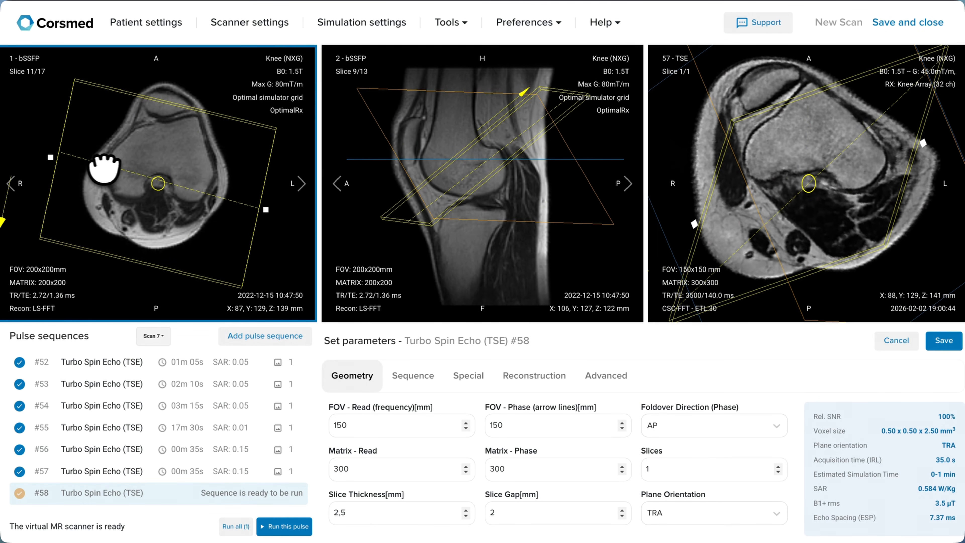
drag(594, 91, 569, 177)
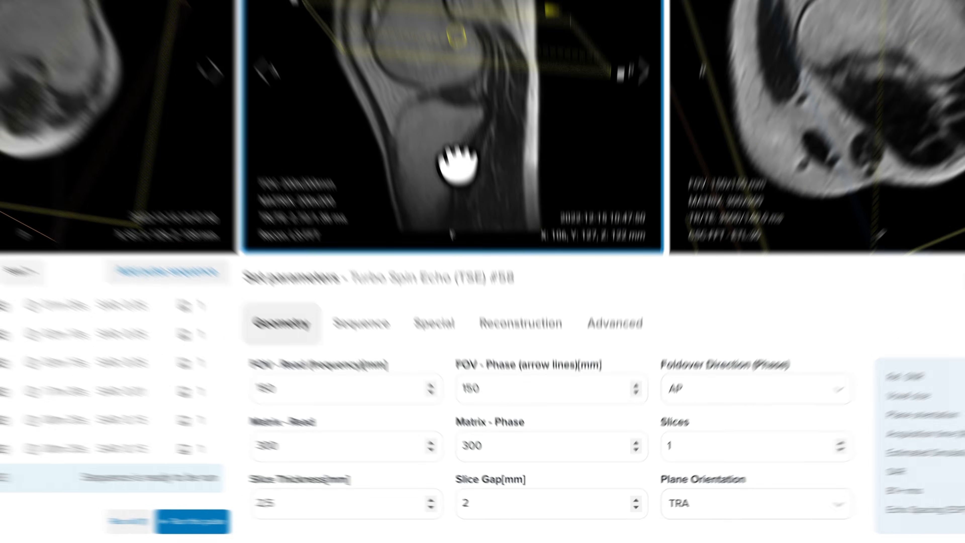
click(413, 375)
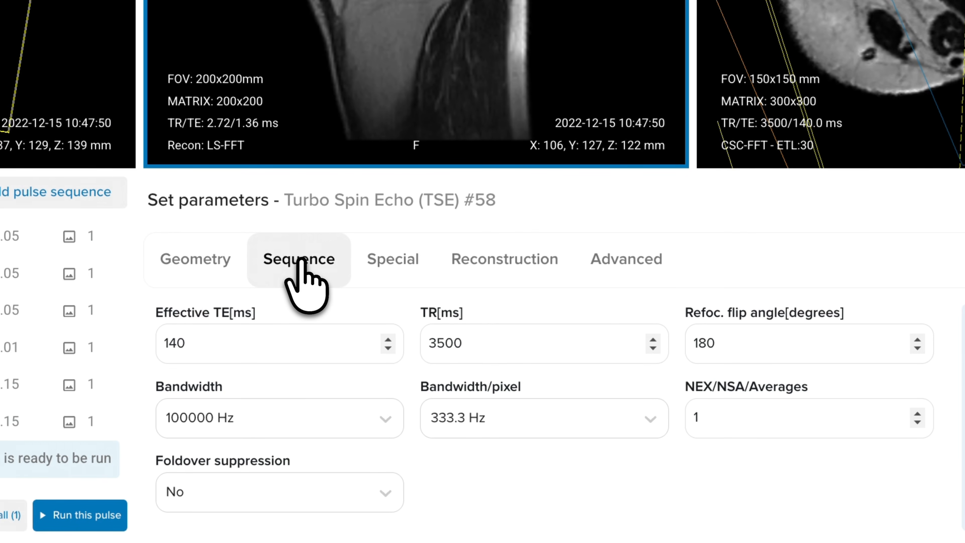
click(199, 264)
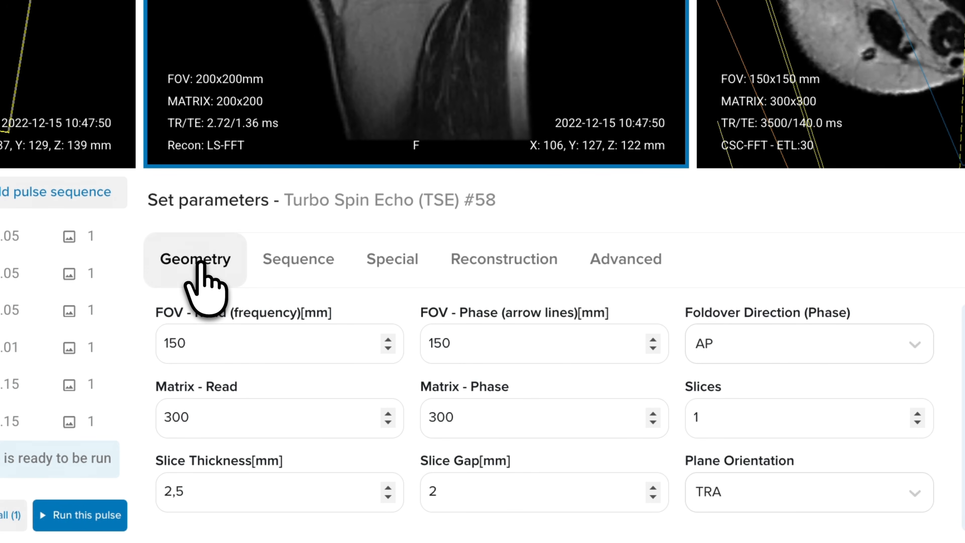
click(392, 261)
click(277, 348)
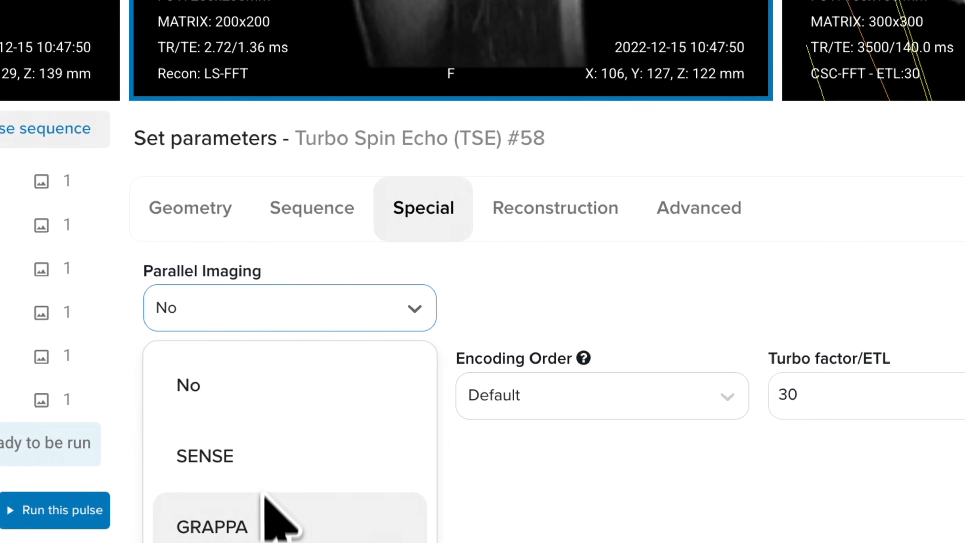
click(265, 506)
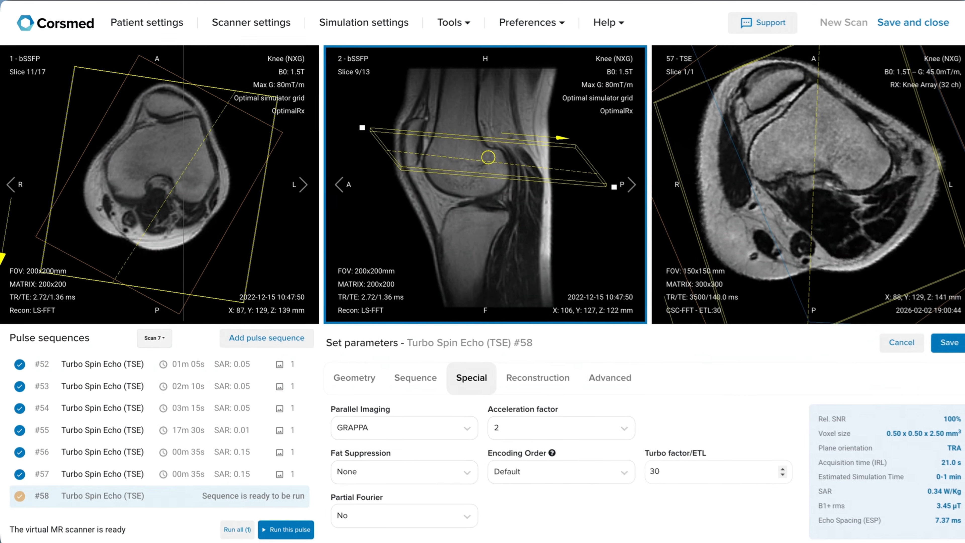
Browse the course catalog, open the MRI Clinical Applications course and look through its contents
scroll(398, 159, down, 15)
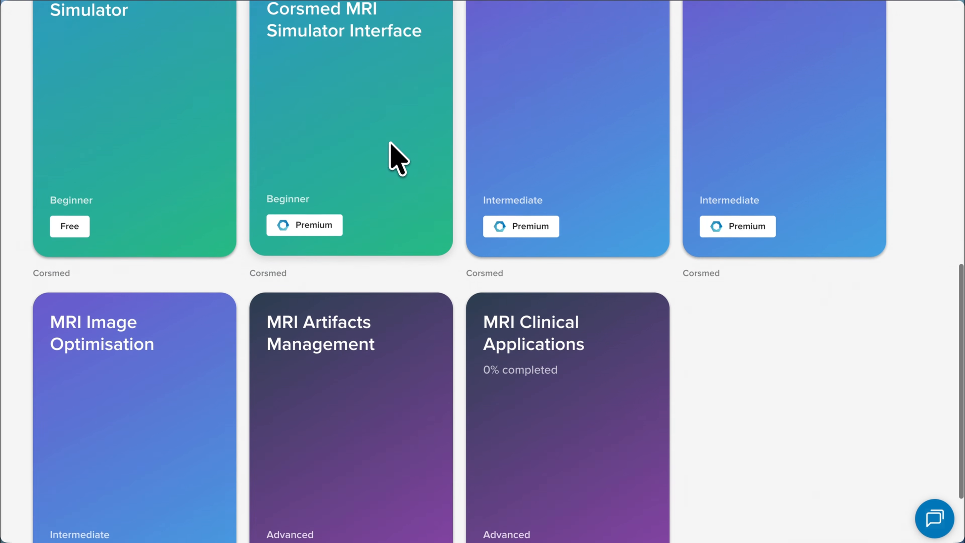
scroll(392, 156, down, 3)
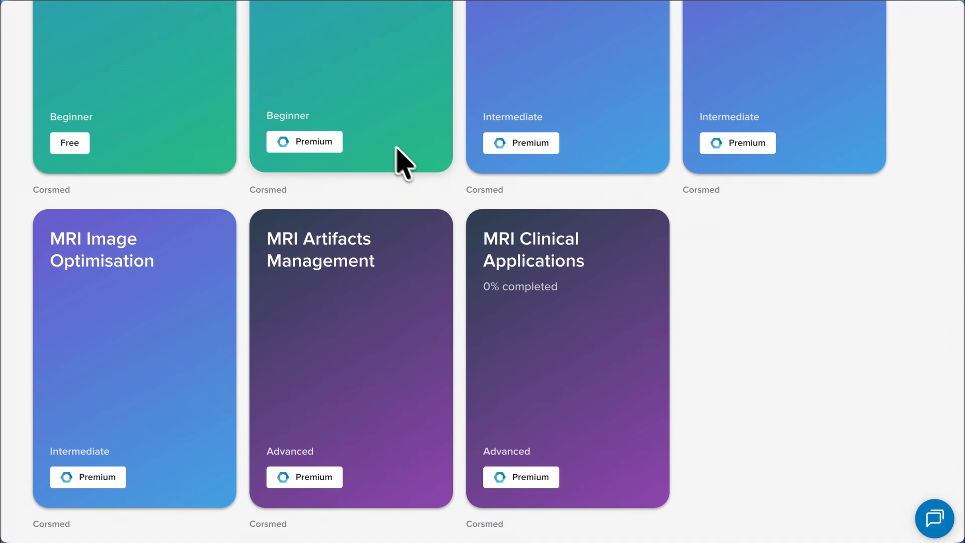
click(537, 306)
scroll(539, 215, down, 15)
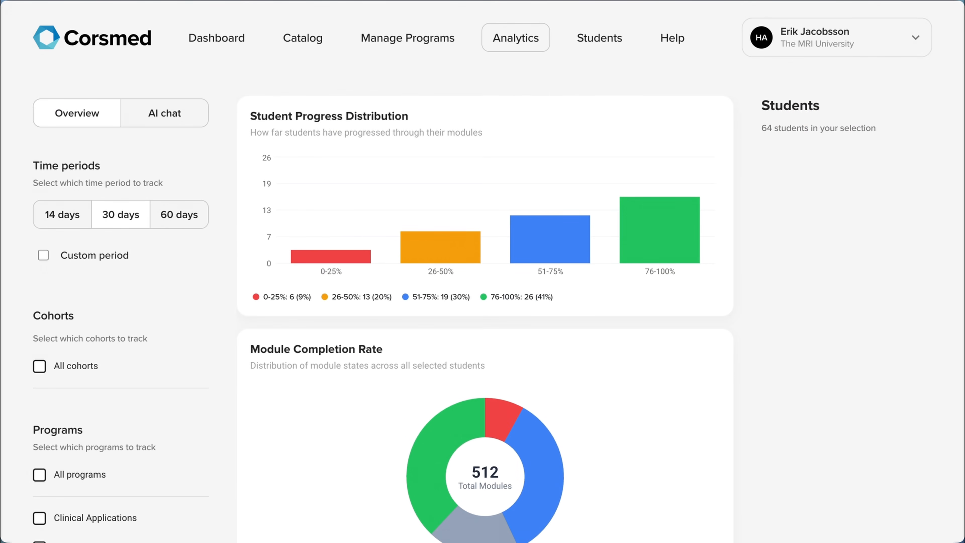
Examine the analytics overview's module completion and simulation activity charts, and look through the student list
scroll(485, 319, down, 5)
scroll(485, 320, down, 2)
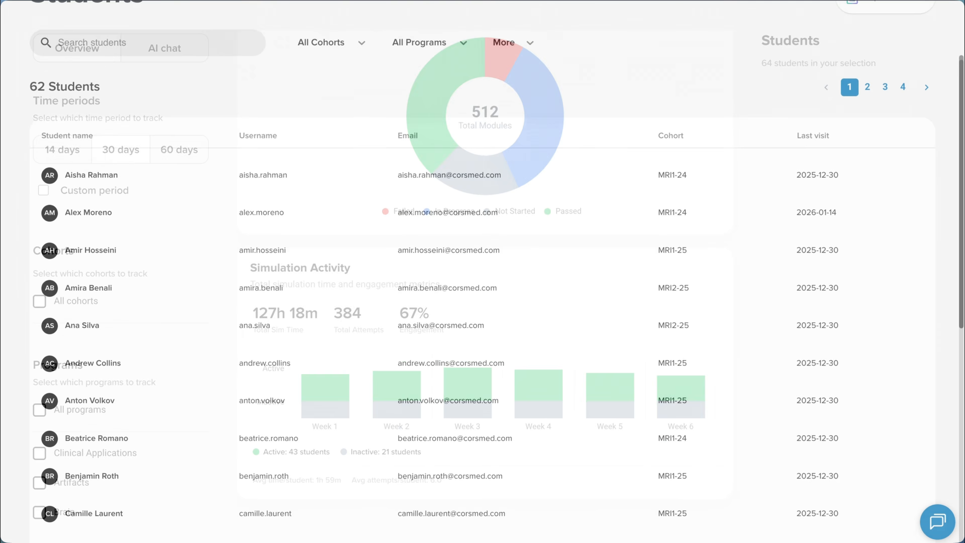
scroll(483, 266, down, 5)
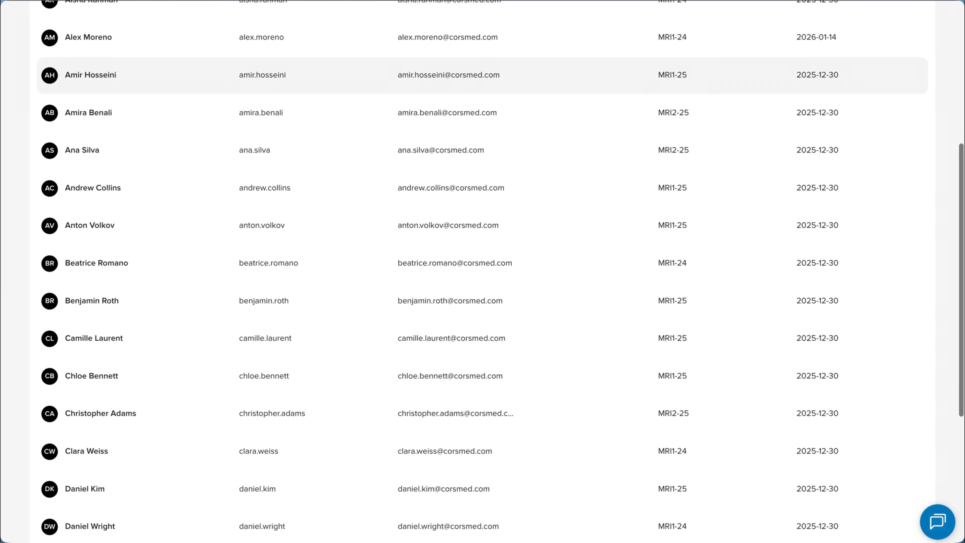
scroll(557, 152, up, 6)
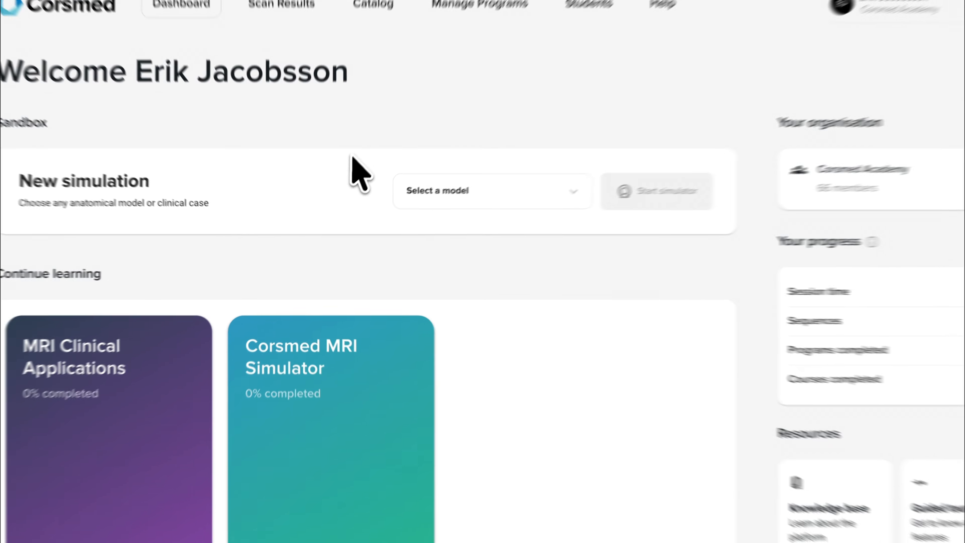
Browse the anatomical models for a new sandbox simulation and select a head model
click(429, 192)
scroll(436, 235, down, 6)
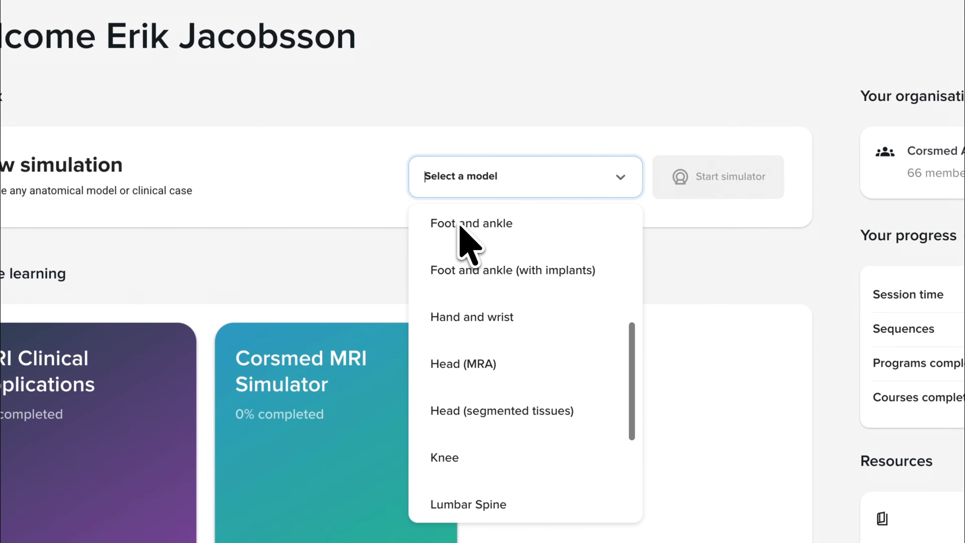
scroll(459, 229, down, 5)
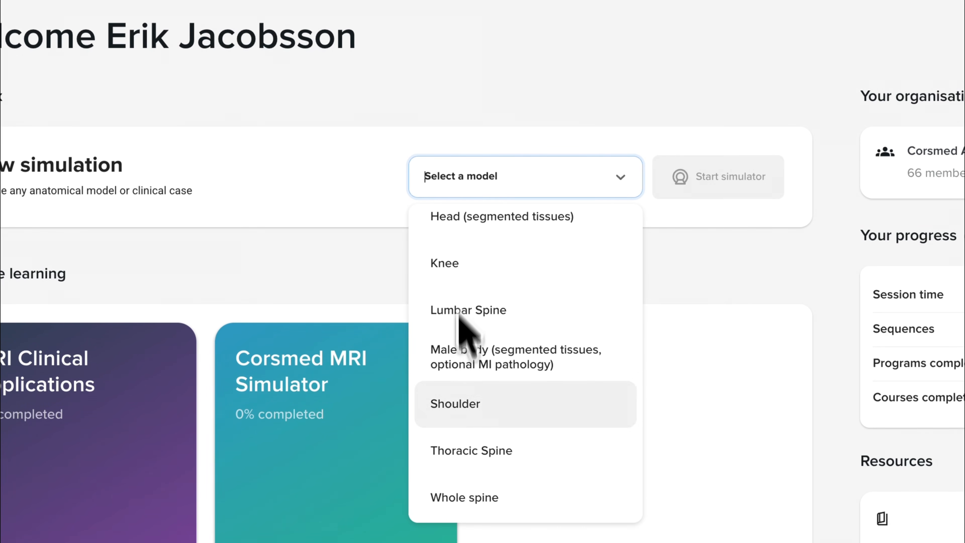
scroll(460, 381, up, 2)
scroll(468, 381, up, 1)
click(467, 353)
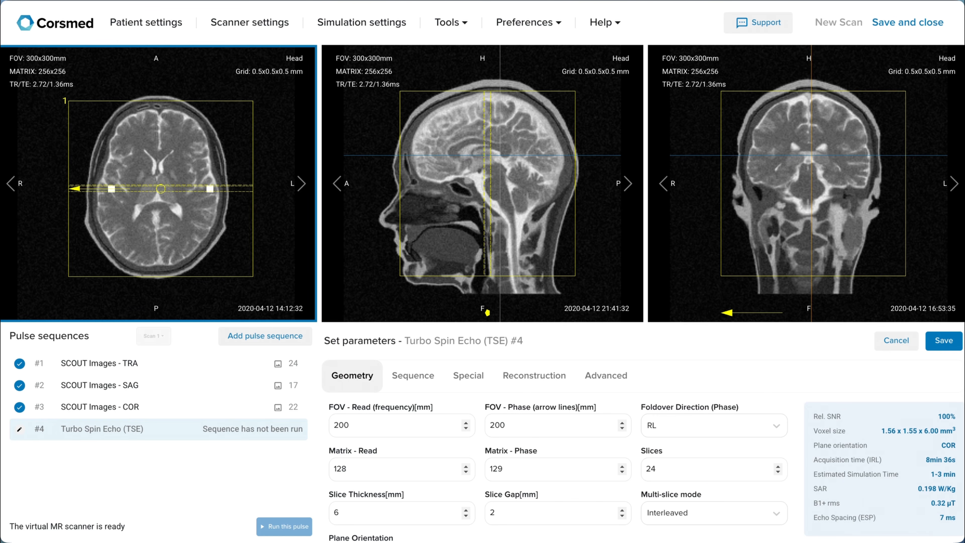